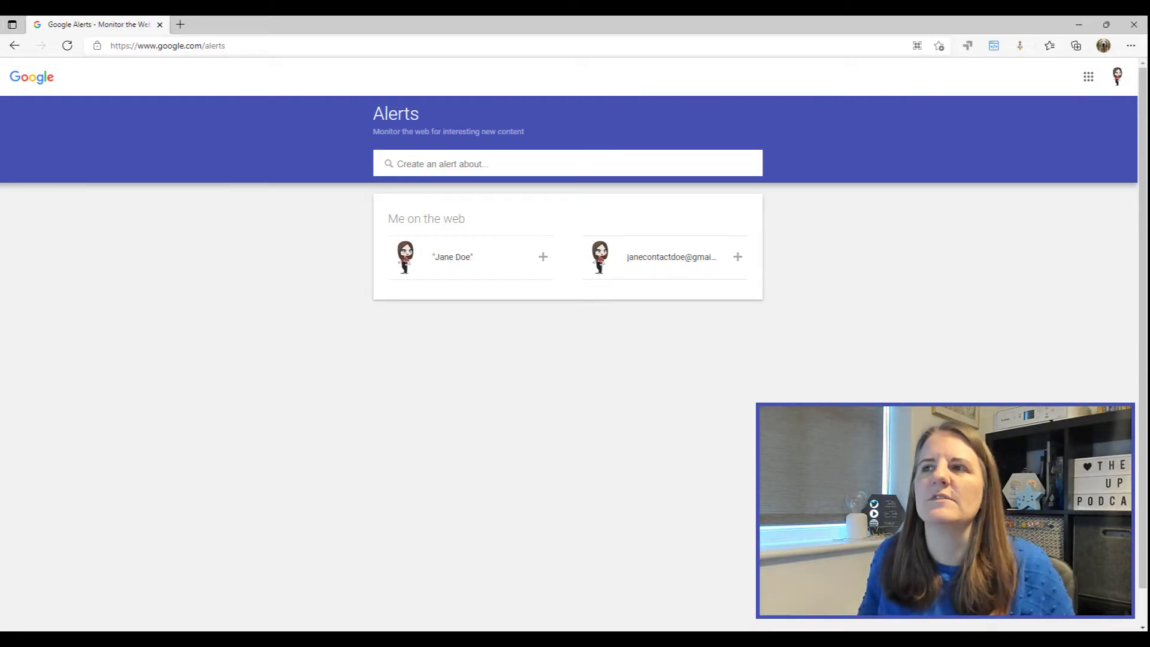
# Step: Check which account is signed in, then start an alert from the suggested quoted name
pyautogui.click(1116, 76)
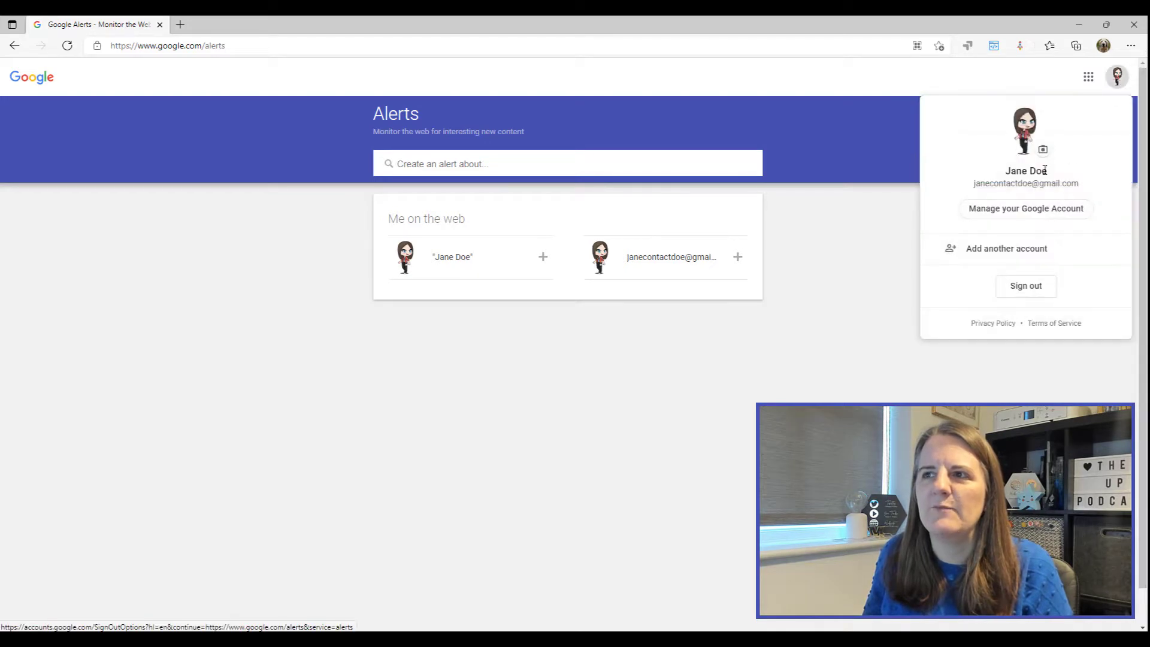
pyautogui.click(859, 303)
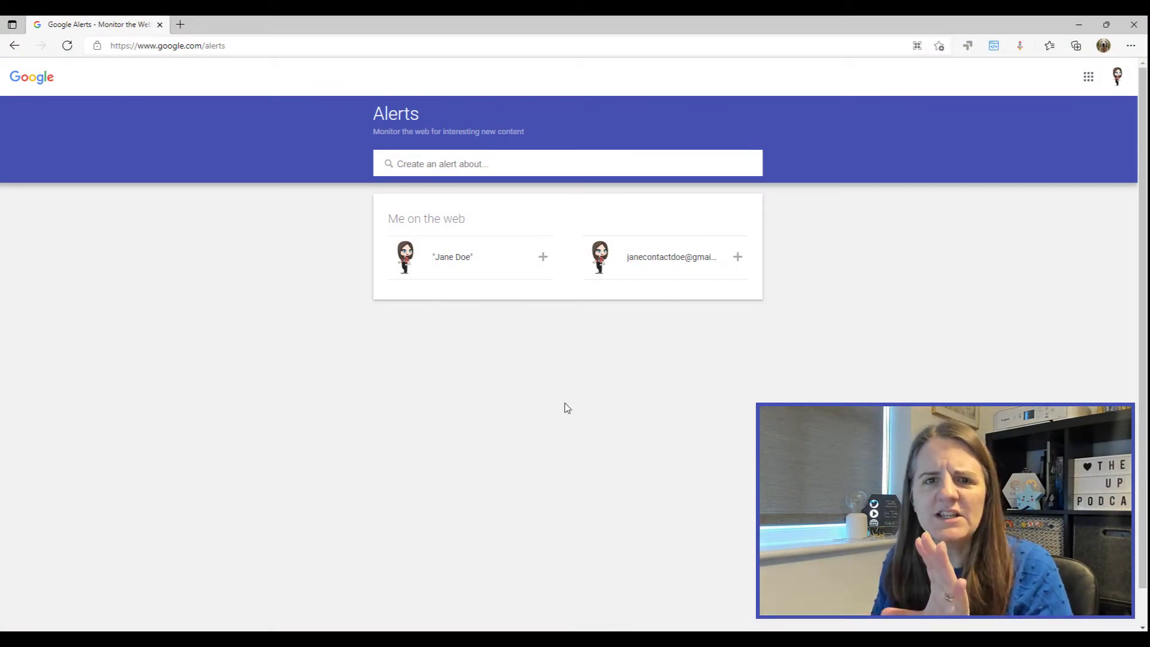
pyautogui.click(547, 263)
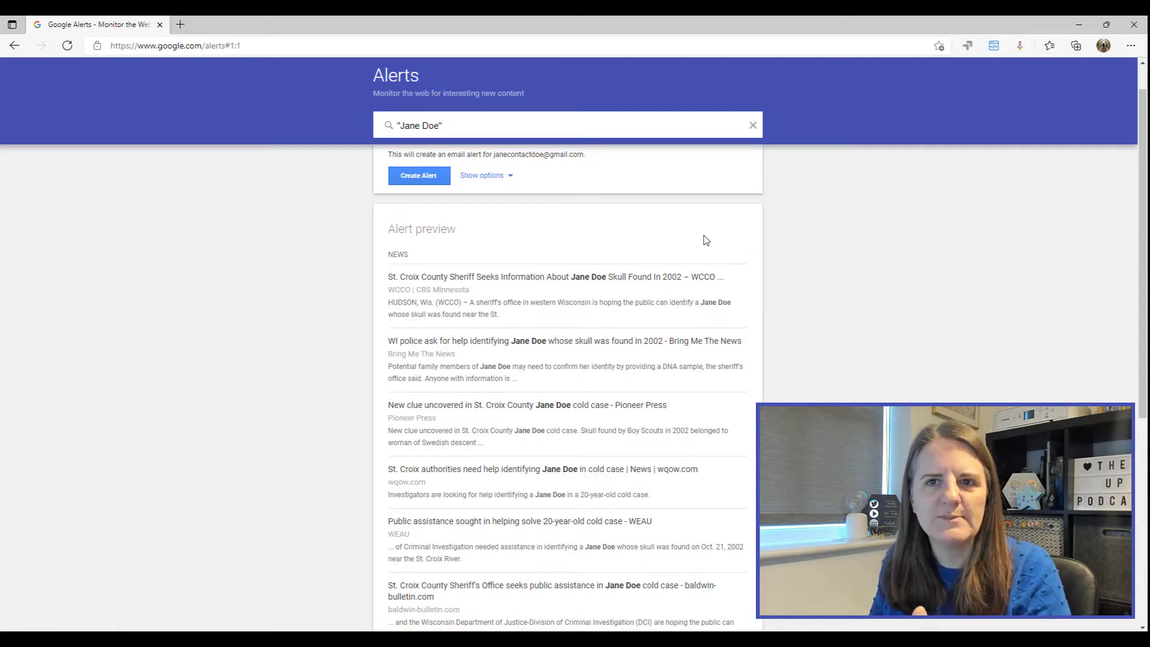
pyautogui.scroll(-6, 620, 230)
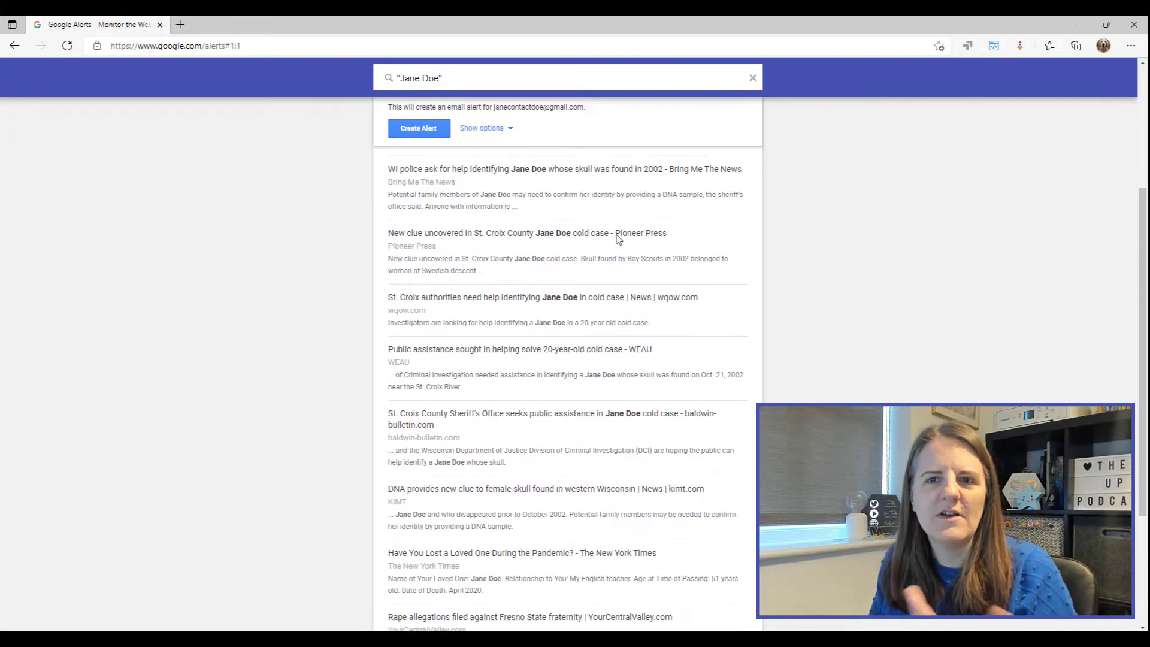
pyautogui.scroll(5, 618, 230)
pyautogui.scroll(2, 619, 230)
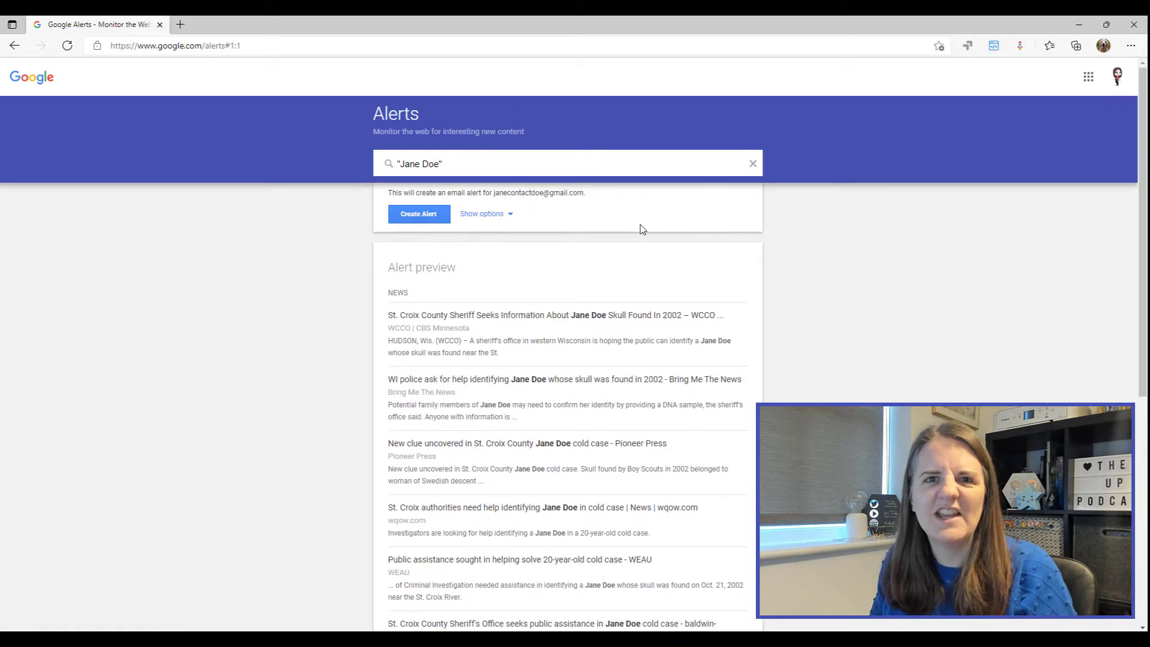
# Step: Replace the quoted name in the query with the account holder's full name and review the preview
pyautogui.click(451, 165)
pyautogui.moveTo(444, 179); pyautogui.dragTo(385, 172)
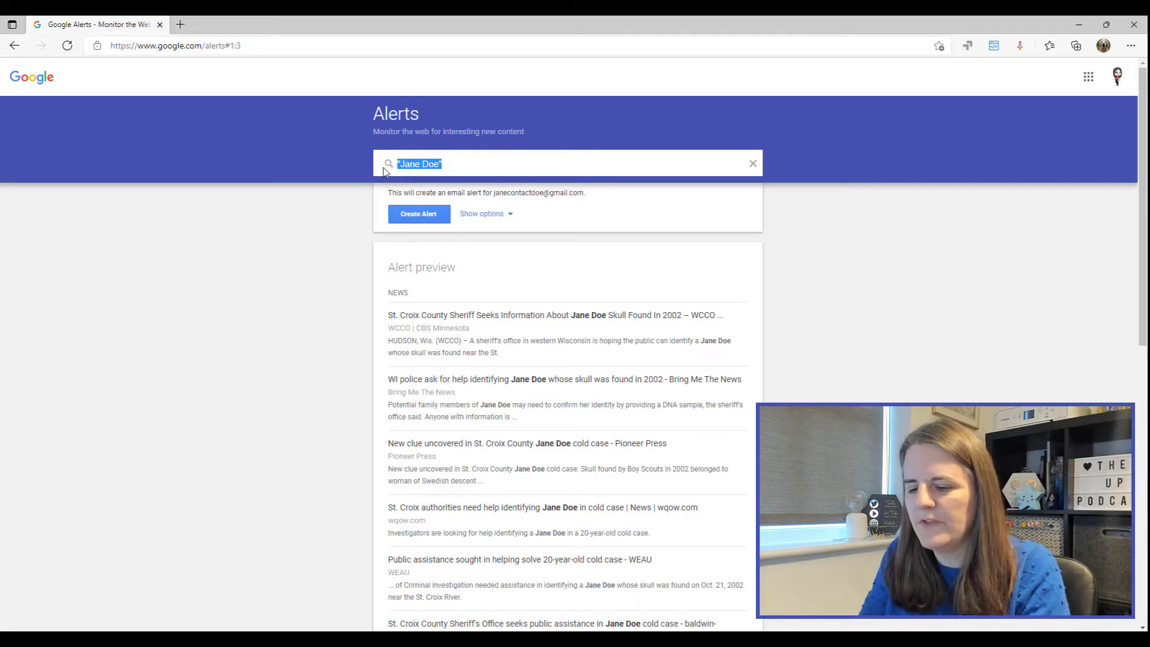
pyautogui.write('Megan V. Walker')
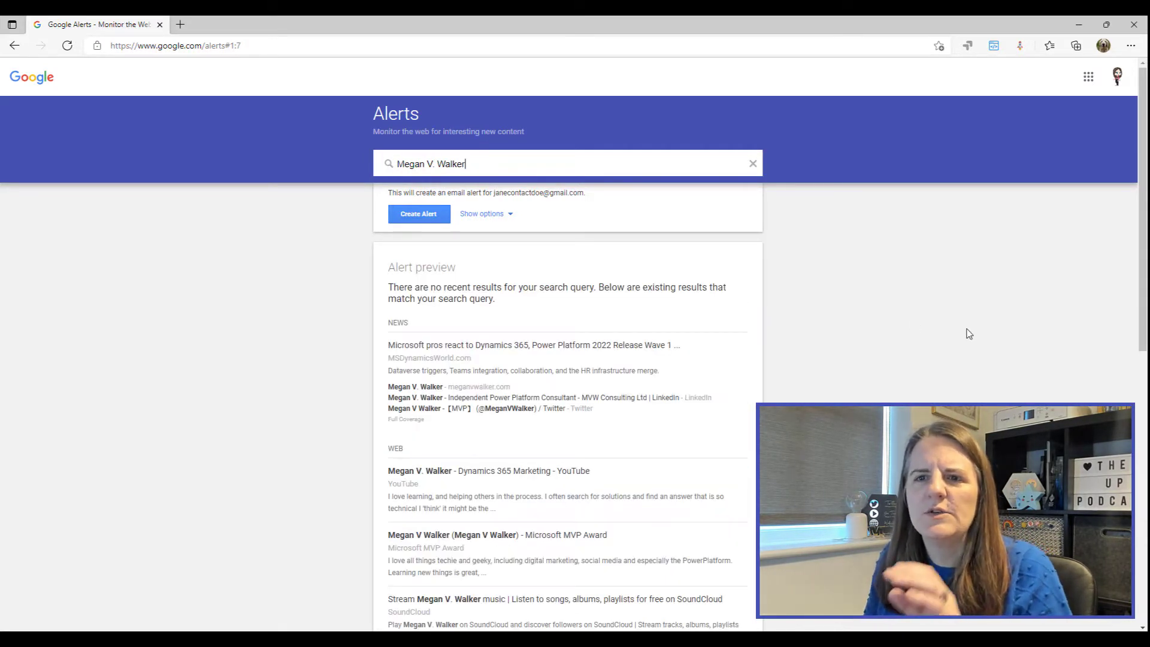
pyautogui.scroll(-10, 551, 305)
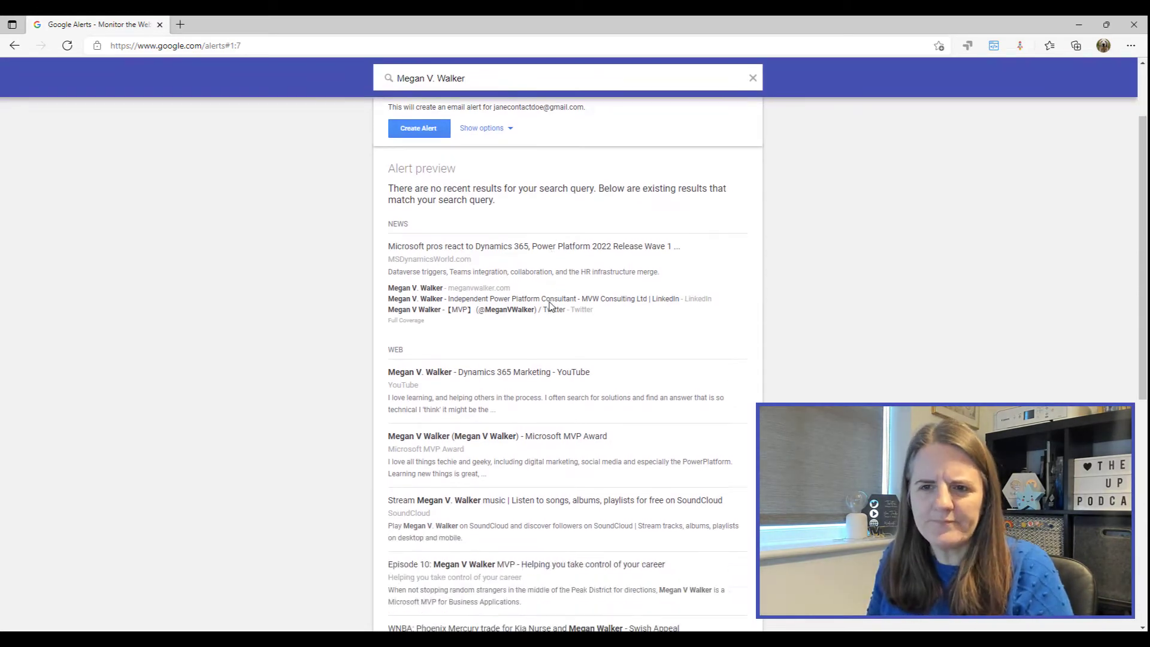
pyautogui.scroll(-1, 606, 294)
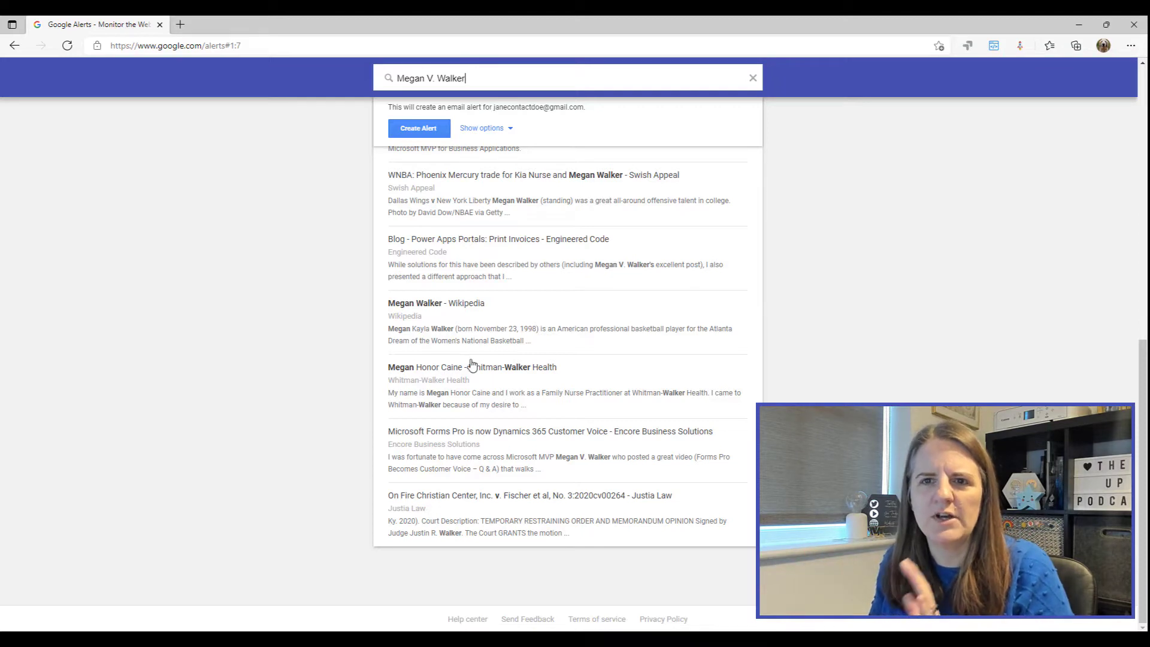
pyautogui.scroll(7, 734, 376)
pyautogui.scroll(2, 735, 376)
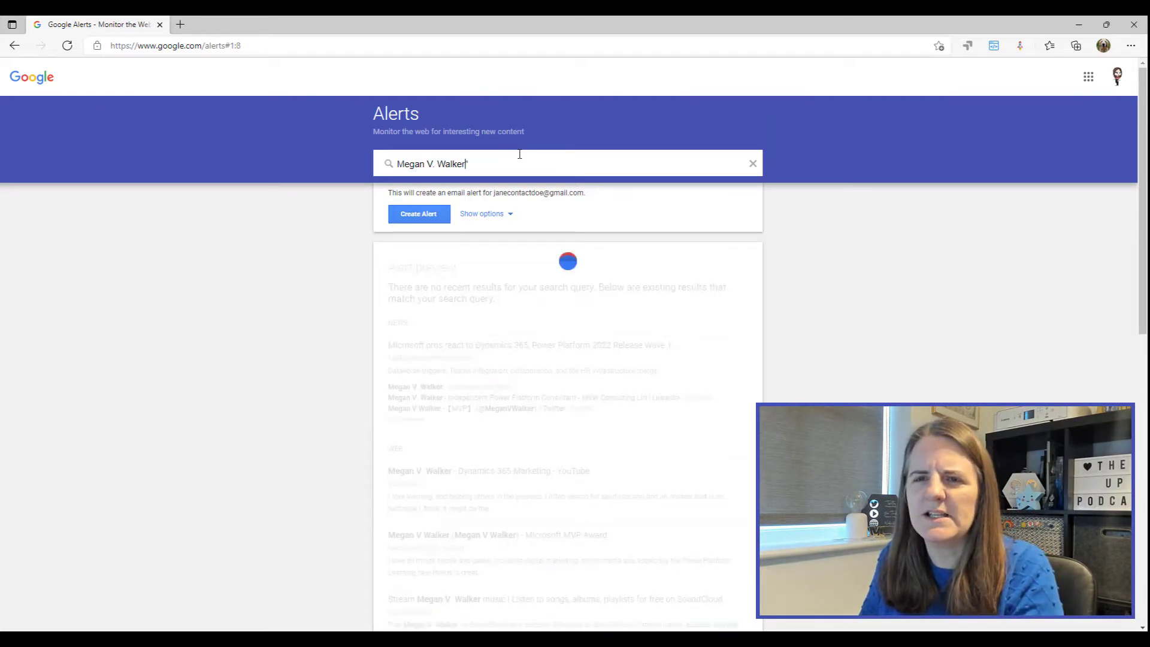
# Step: Add an opening quotation mark so the full-name query is fully quoted, then review its preview
pyautogui.press('Home')
pyautogui.press('Right')
pyautogui.press('Right')
pyautogui.press('Right')
pyautogui.write('"')
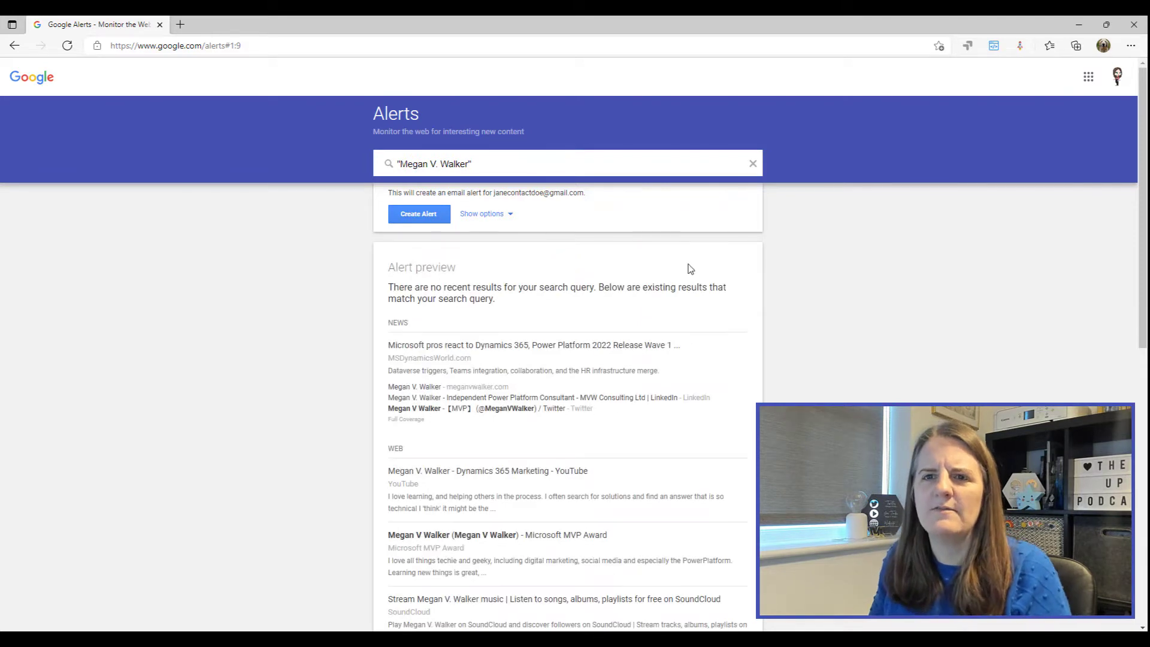
pyautogui.scroll(-3, 630, 338)
pyautogui.scroll(-5, 631, 338)
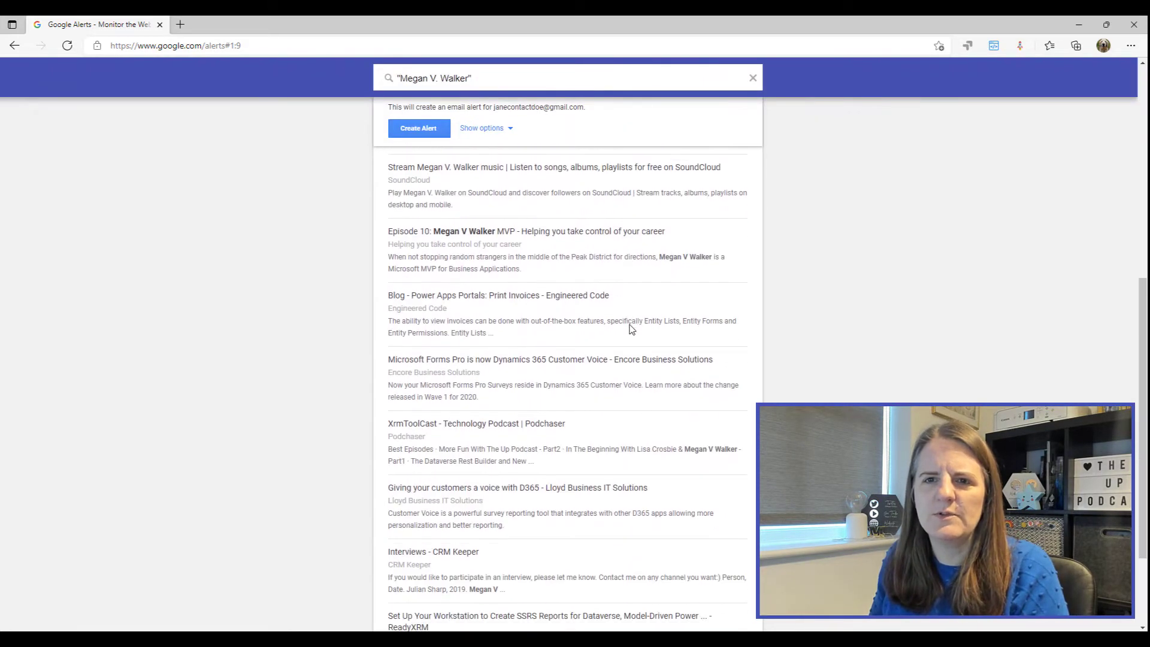
pyautogui.scroll(-3, 631, 329)
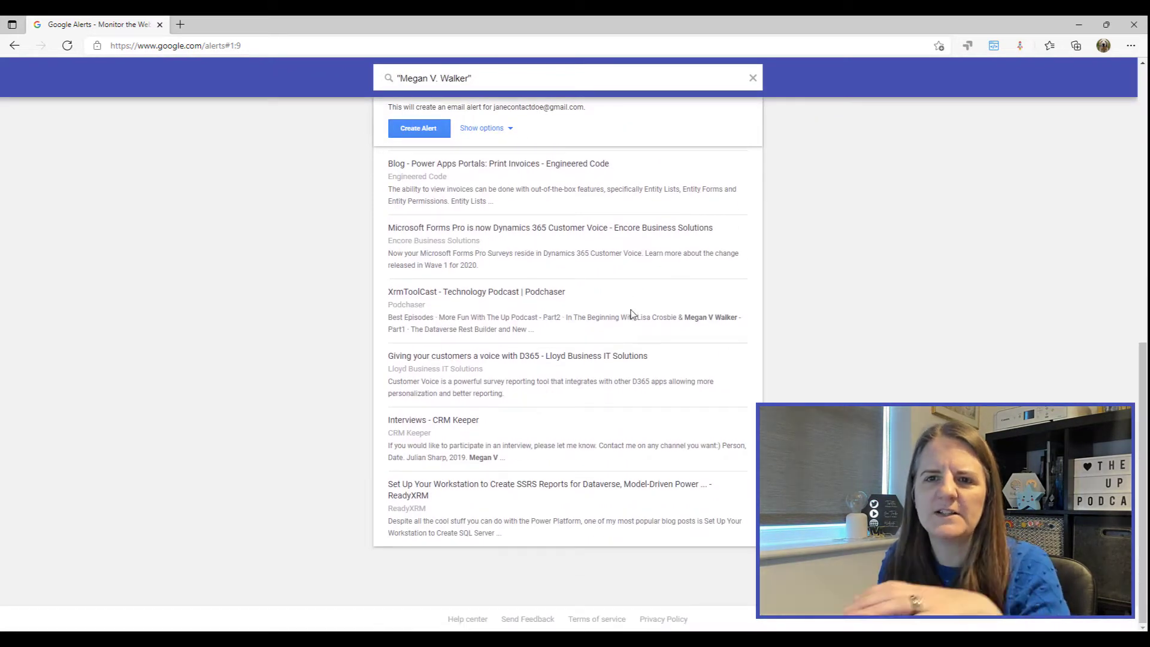
pyautogui.scroll(6, 662, 307)
pyautogui.scroll(4, 762, 323)
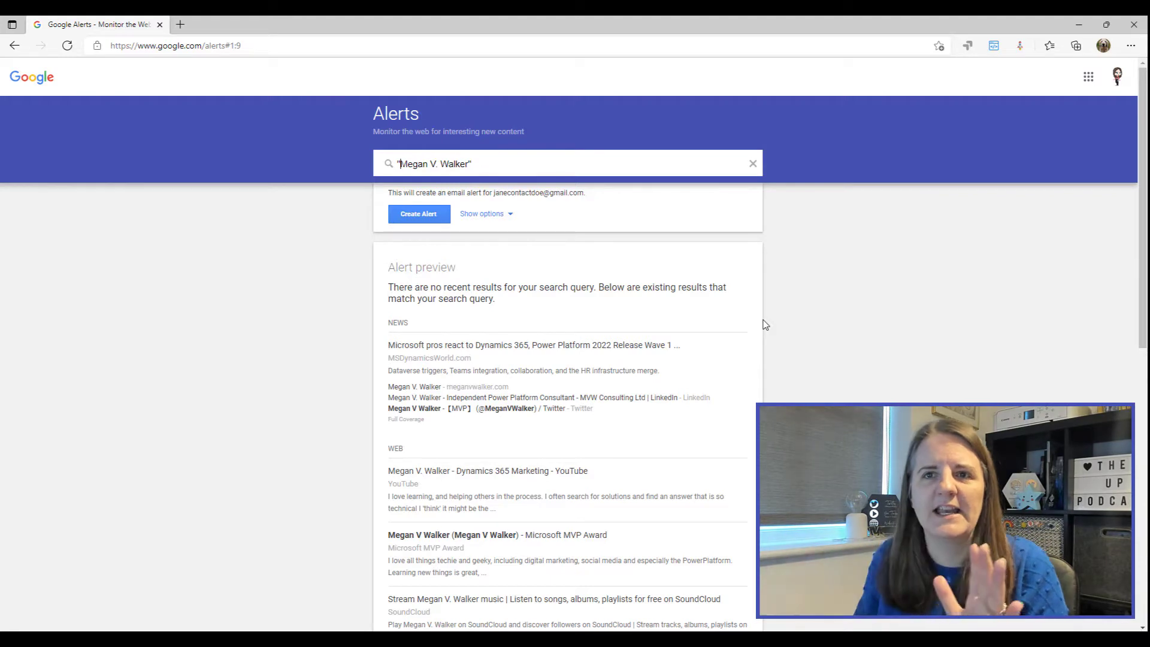
# Step: Set the alert frequency to As-it-happens, leaving sources on Automatic
pyautogui.click(491, 219)
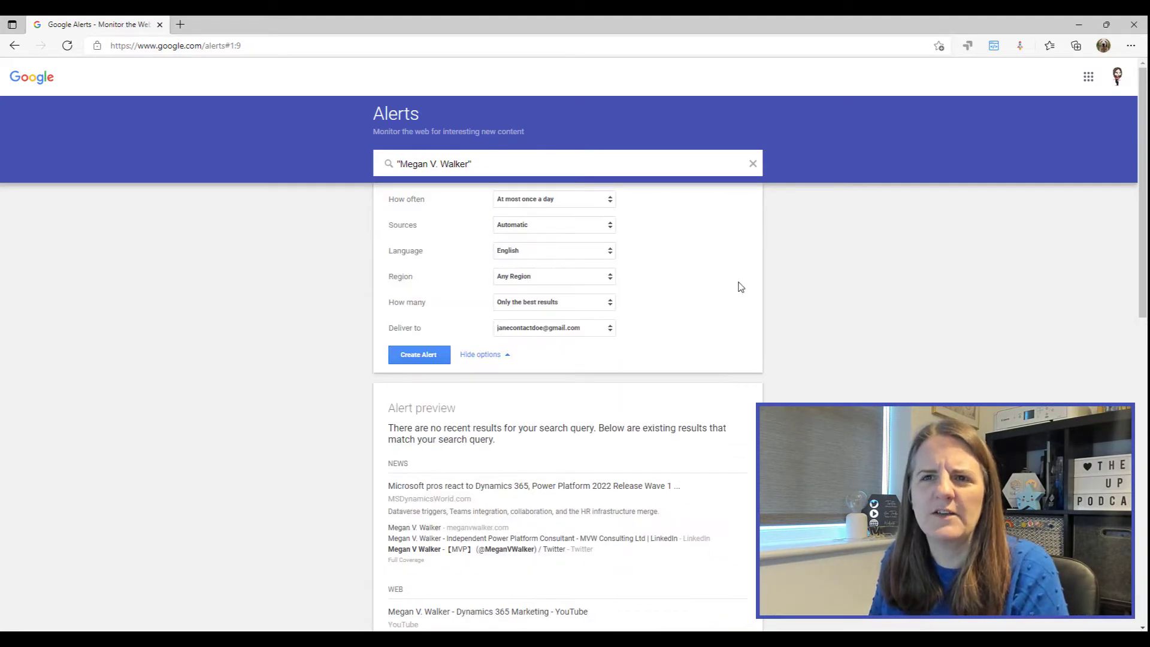
pyautogui.click(614, 202)
pyautogui.click(549, 186)
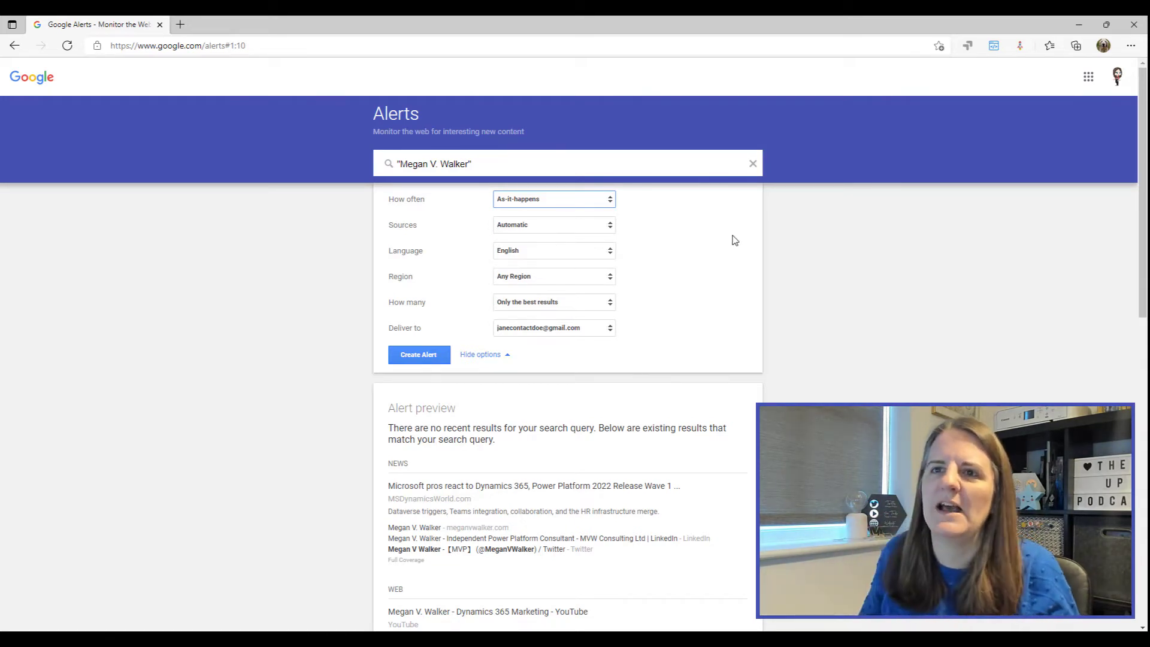
pyautogui.click(596, 204)
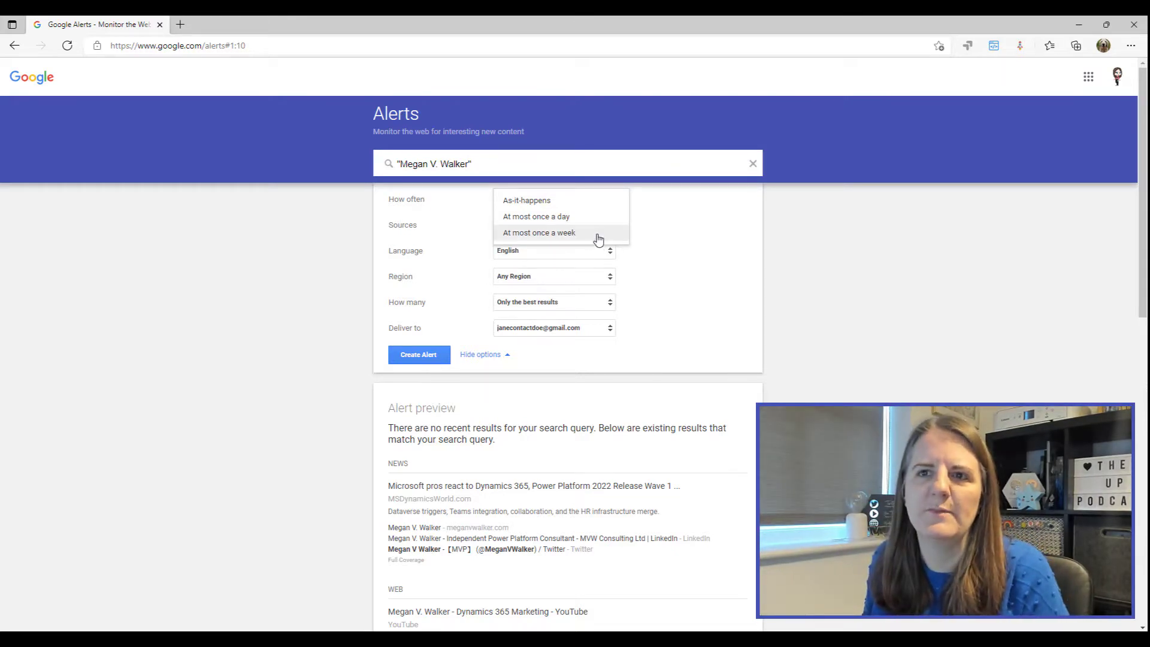
pyautogui.click(640, 234)
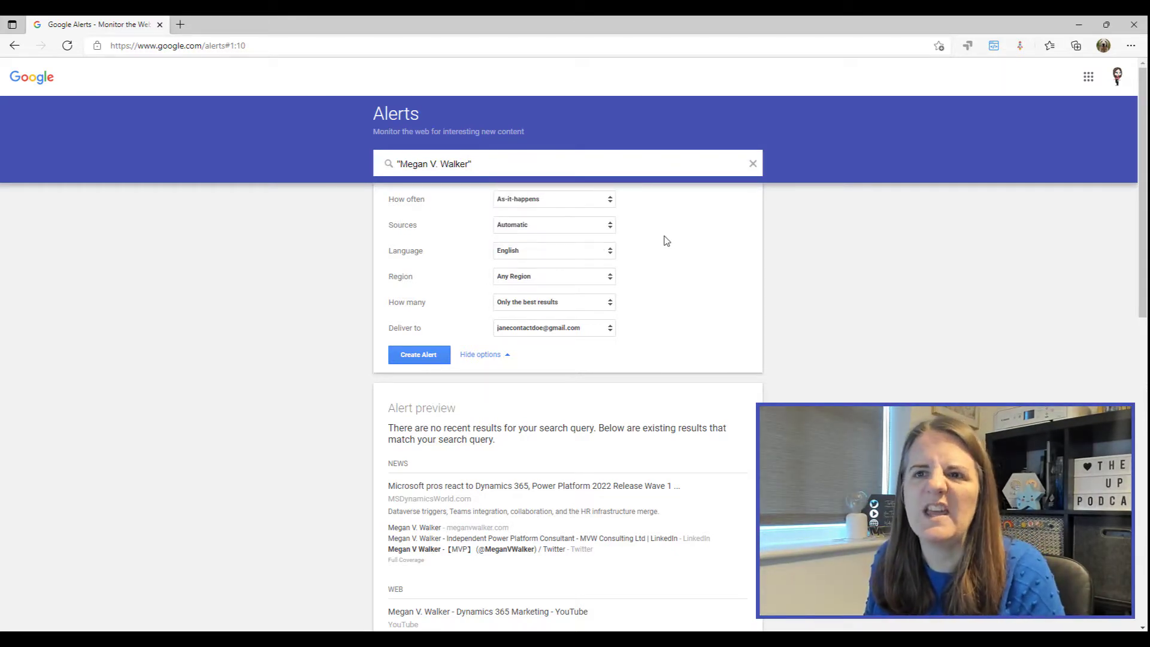
pyautogui.click(587, 229)
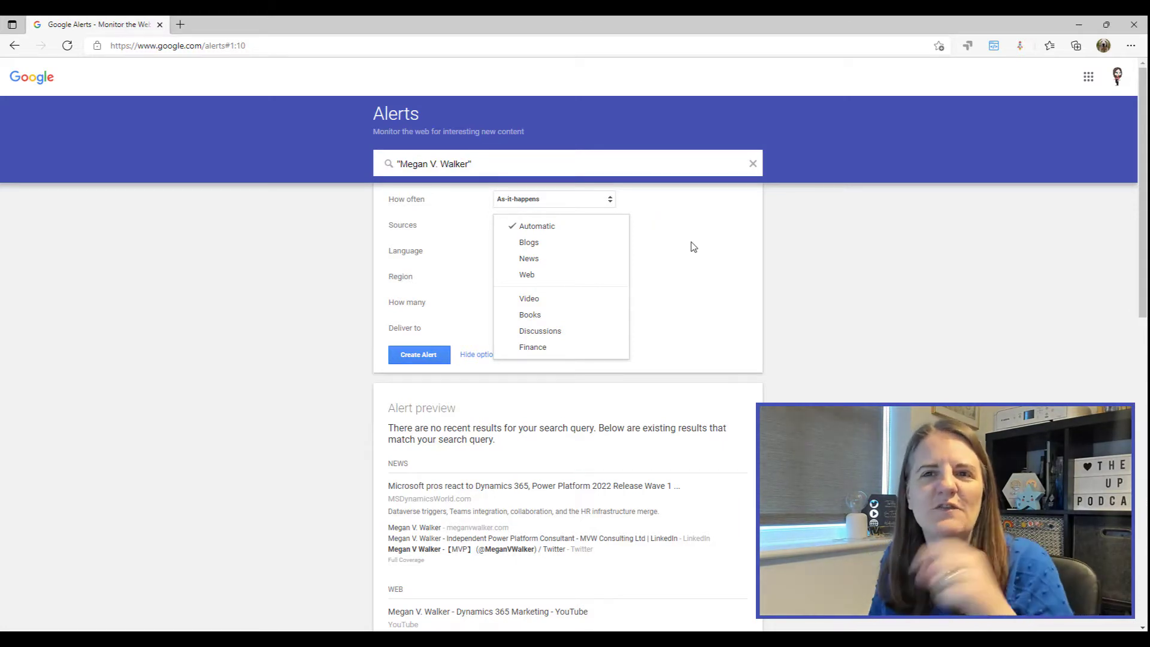
pyautogui.click(747, 227)
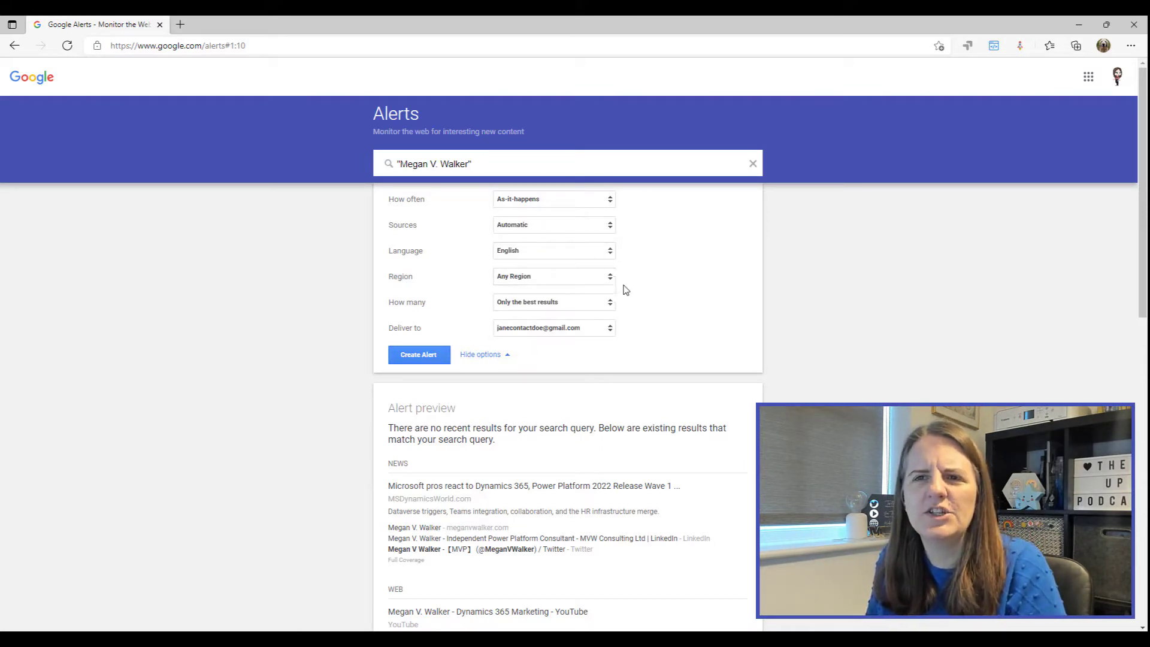
# Step: Choose All results with delivery to the account's email, and create the alert
pyautogui.click(587, 305)
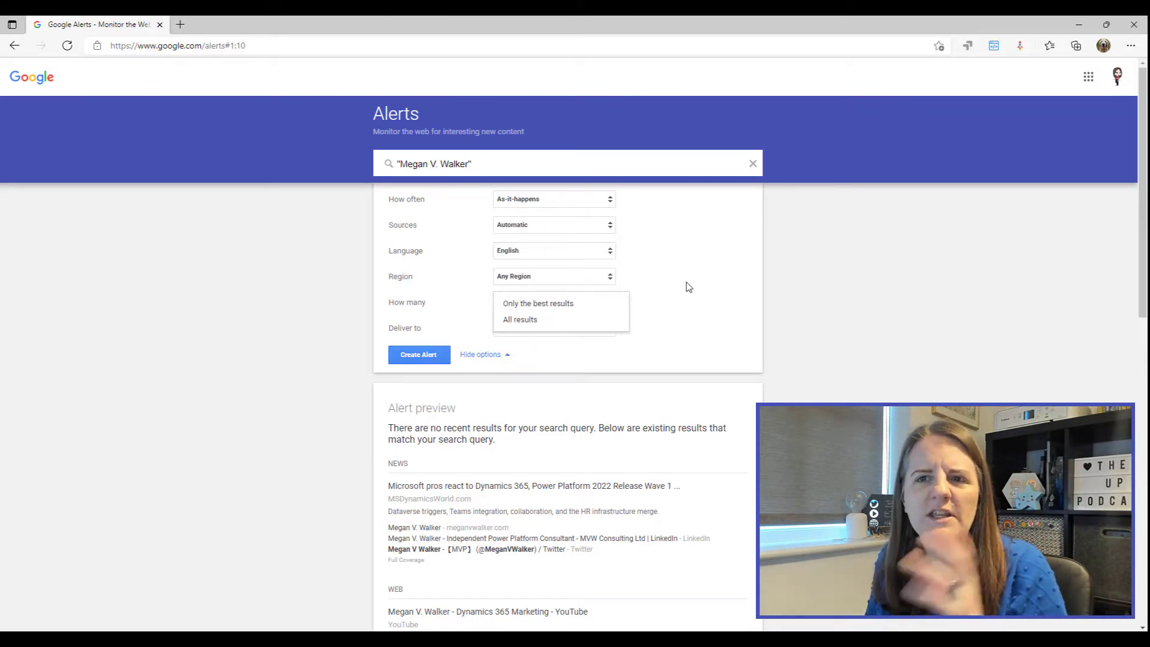
pyautogui.click(561, 321)
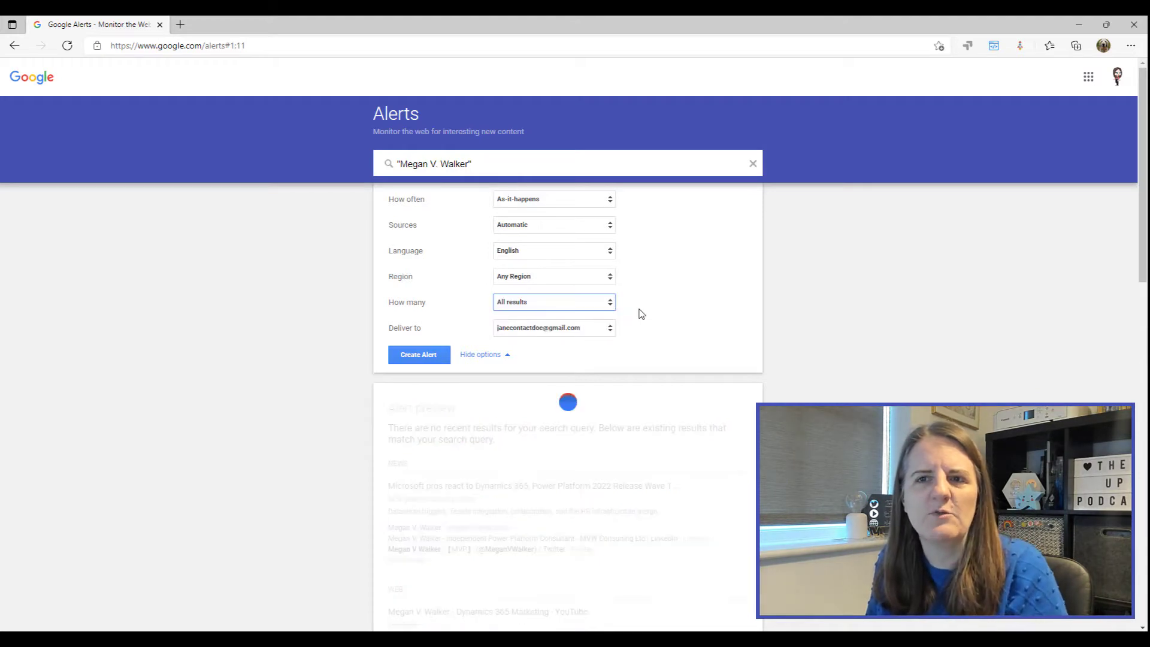
pyautogui.click(588, 330)
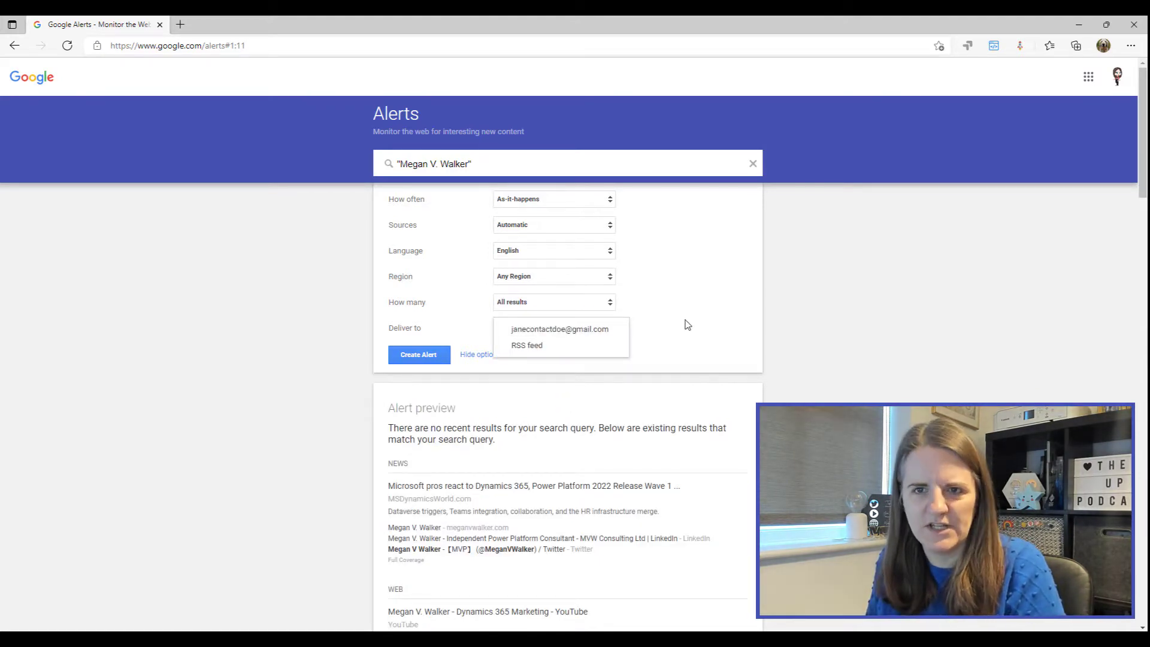
pyautogui.click(591, 335)
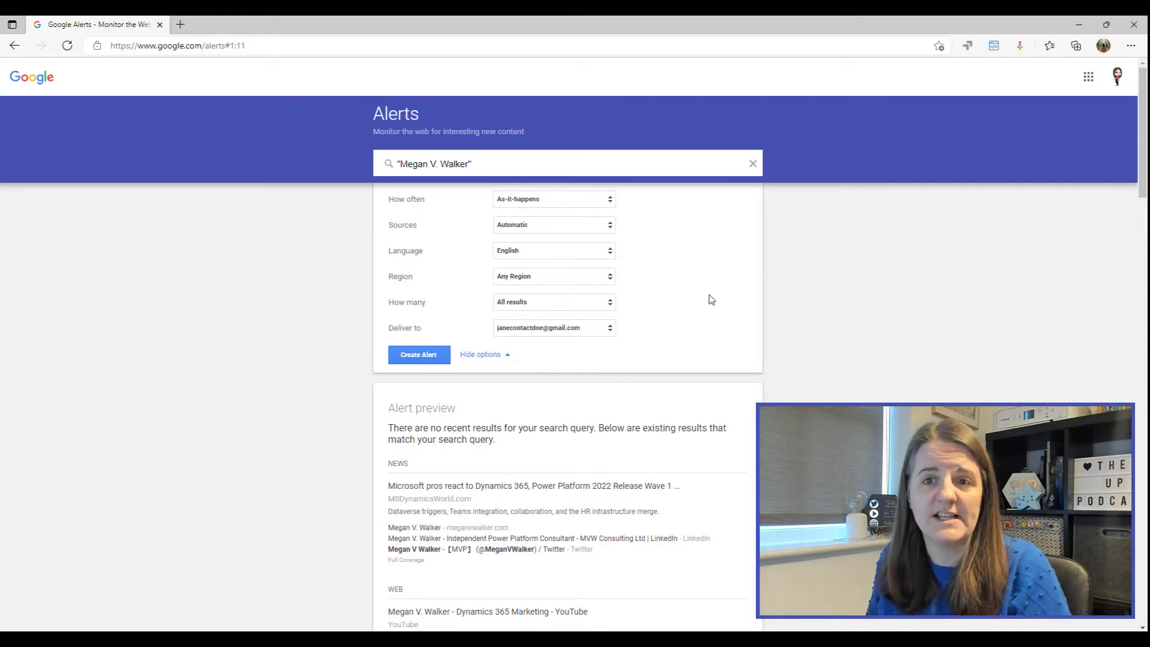
pyautogui.click(421, 358)
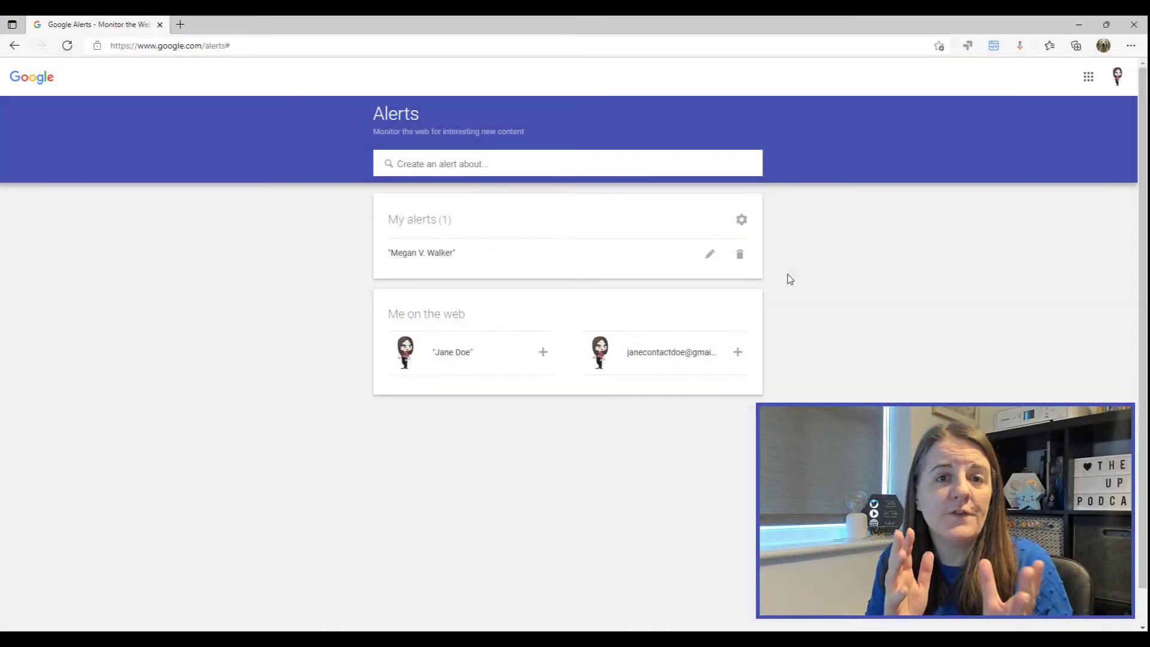
# Step: Place the cursor in the empty 'Create an alert about' box for the next alert
pyautogui.click(561, 169)
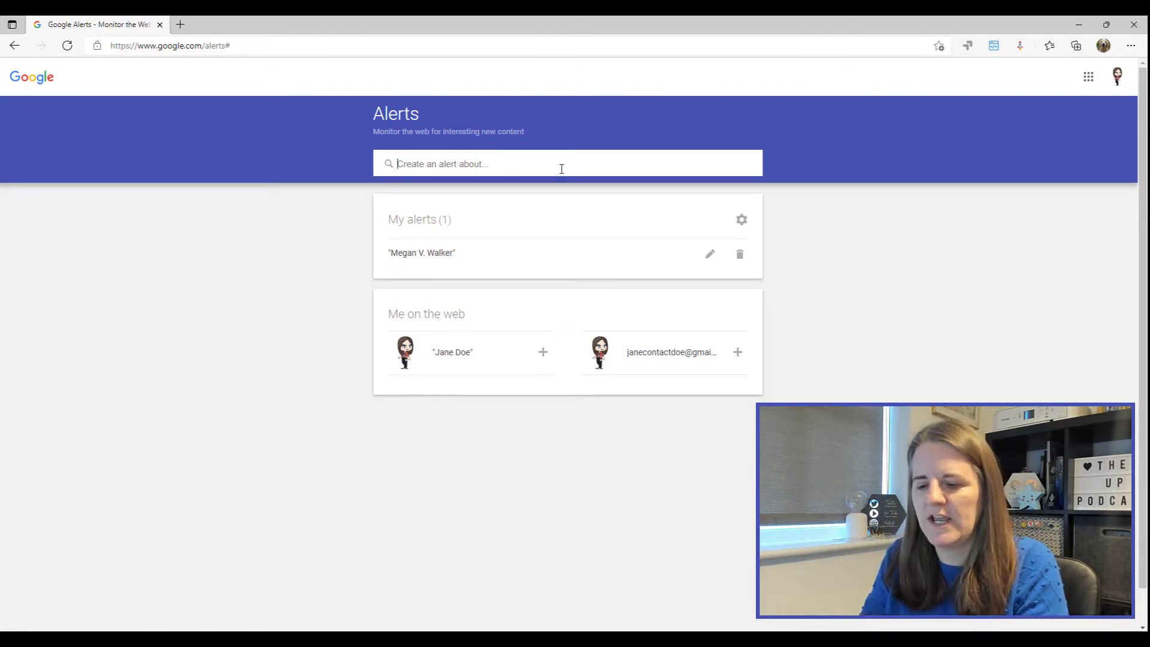
# Step: Enter the quoted phone number as a new alert query and review its preview results
pyautogui.write('"')
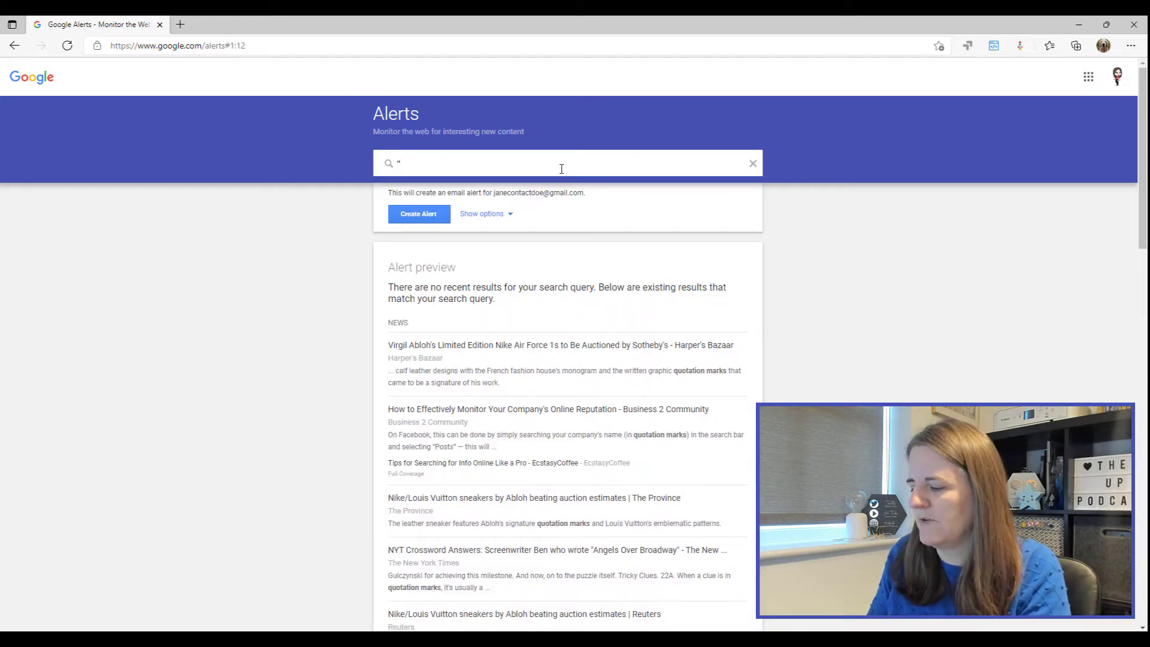
pyautogui.write('0123')
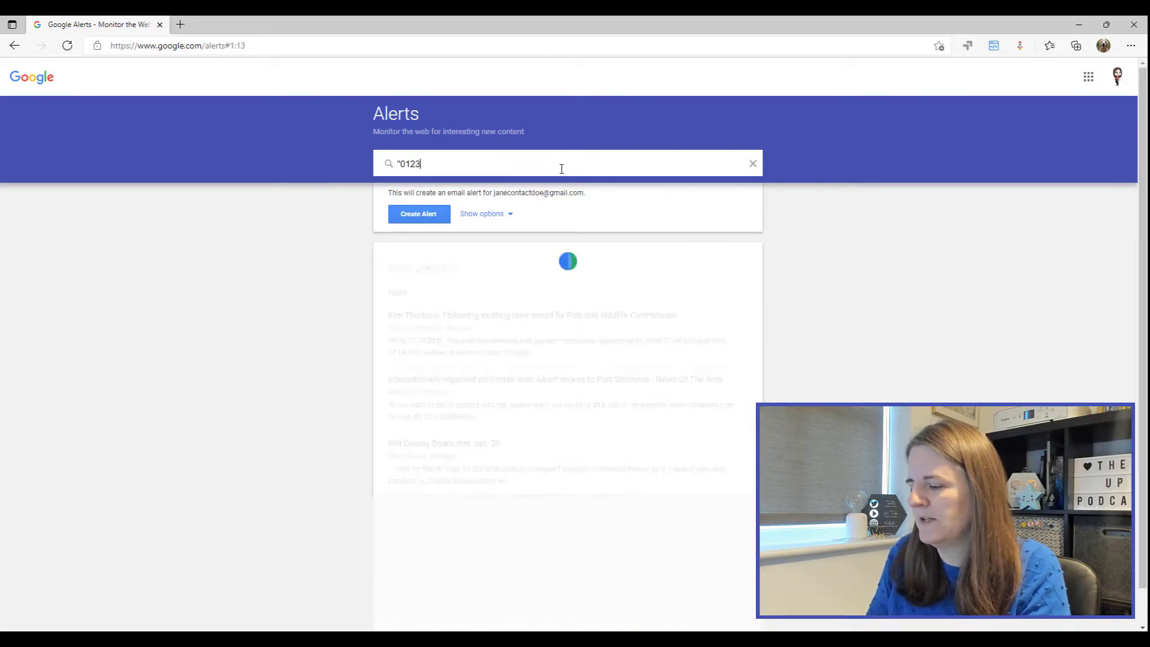
pyautogui.write('4 56789')
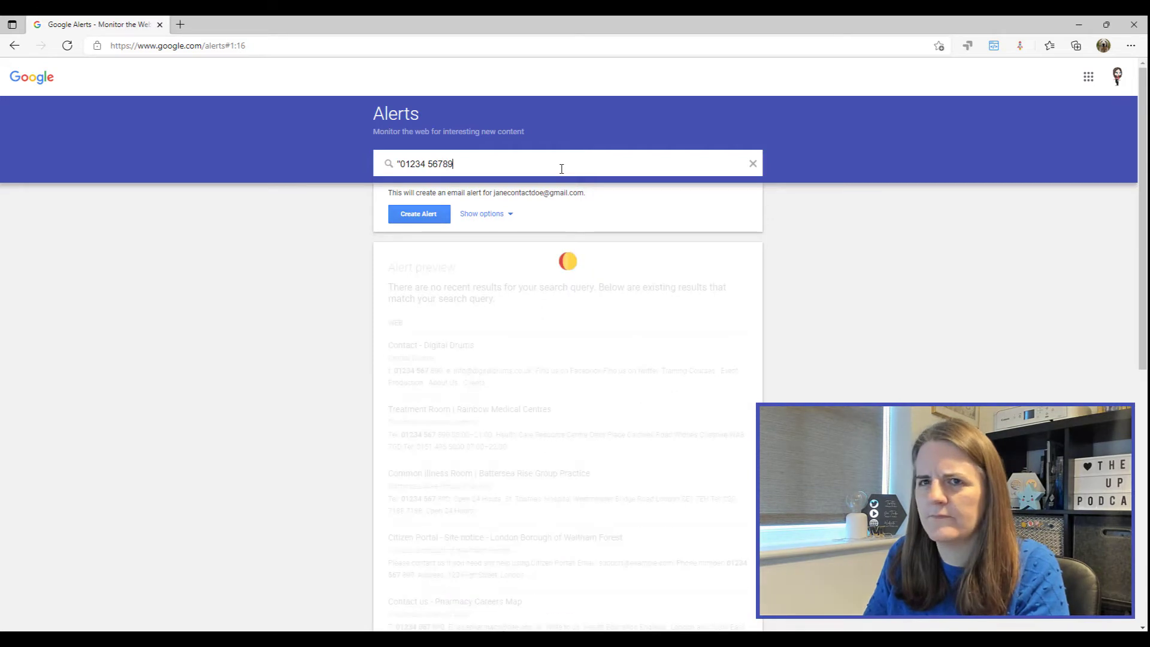
pyautogui.write('0"')
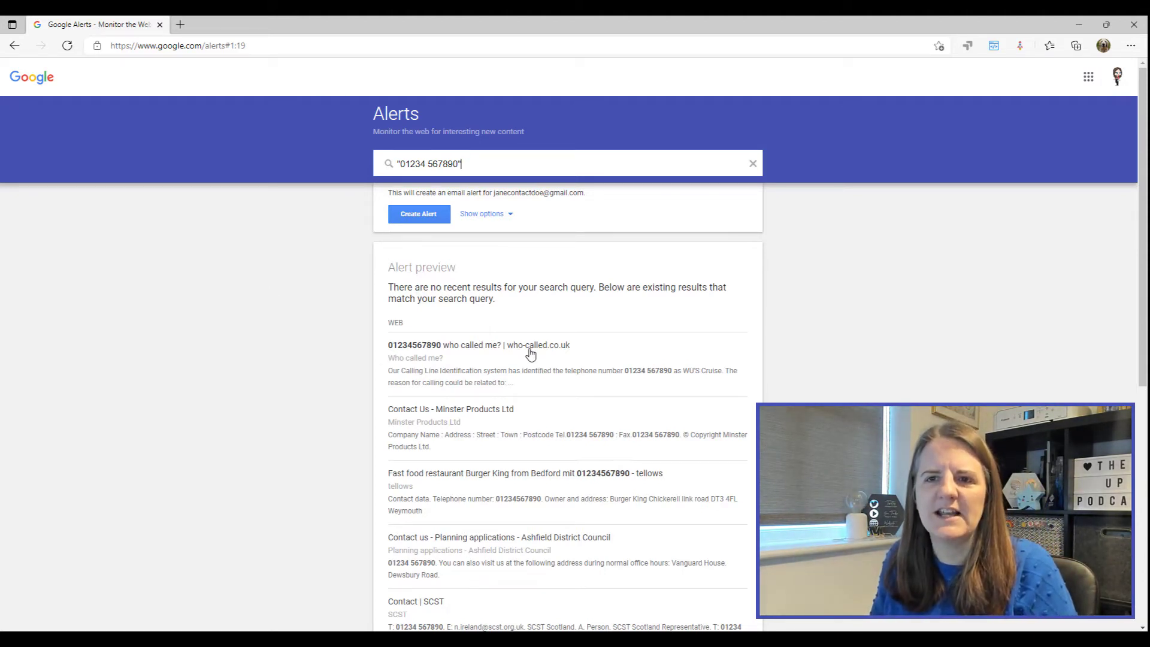
pyautogui.scroll(-3, 581, 350)
pyautogui.scroll(-4, 587, 328)
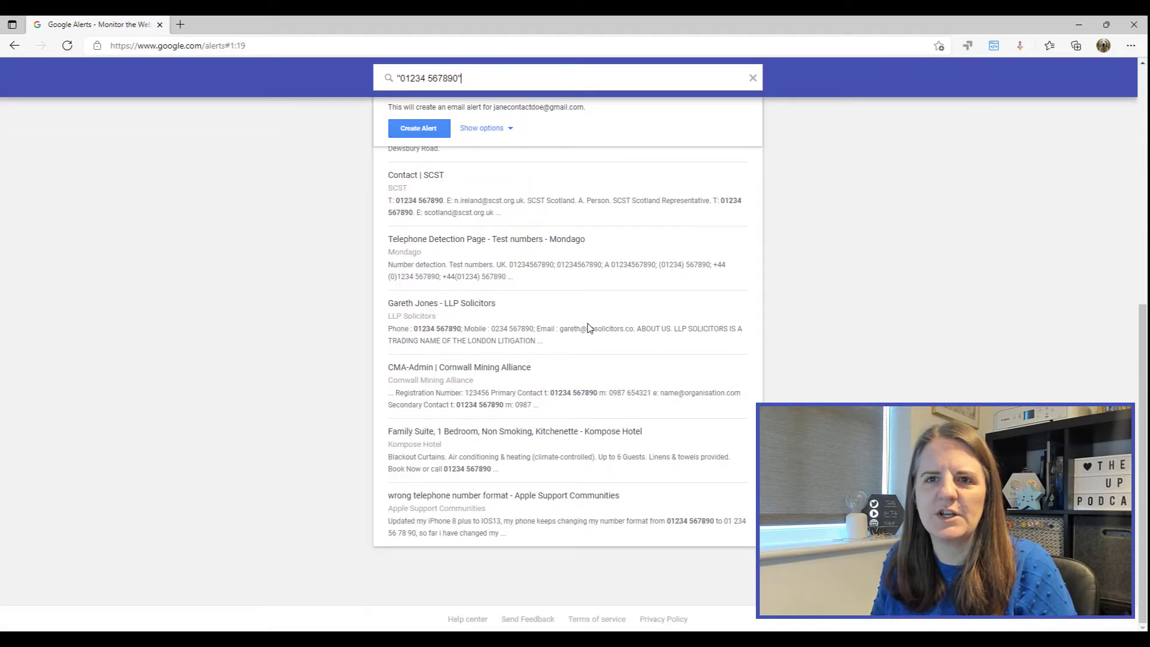
pyautogui.scroll(7, 591, 321)
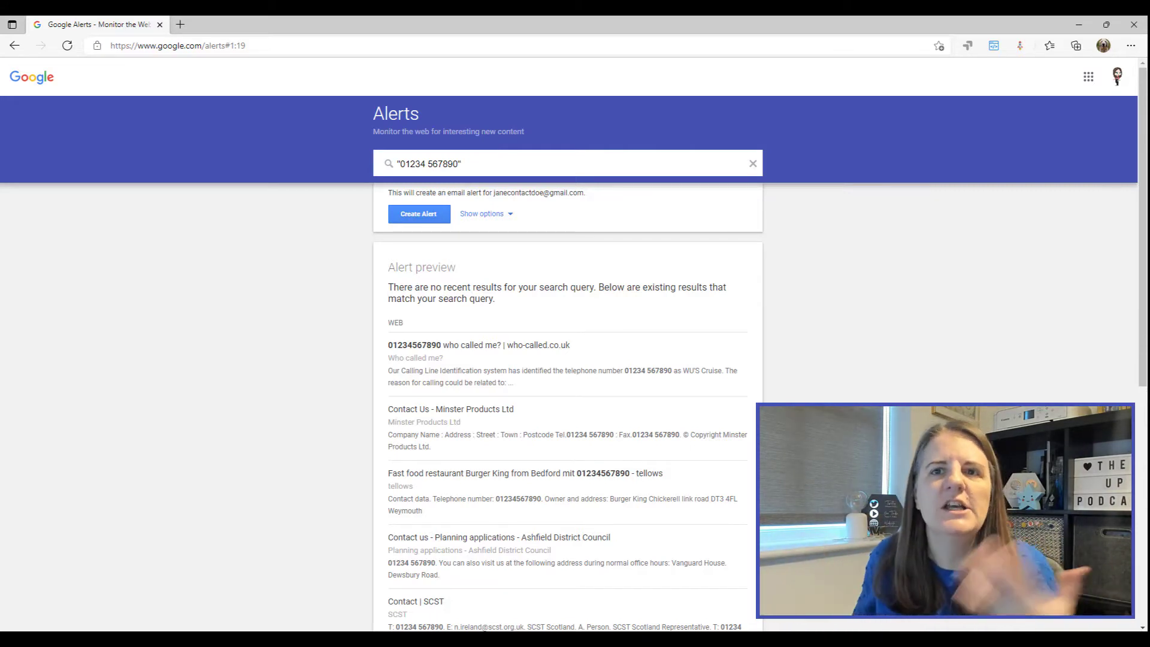
# Step: Create the phone-number alert, bringing My alerts to two
pyautogui.click(429, 218)
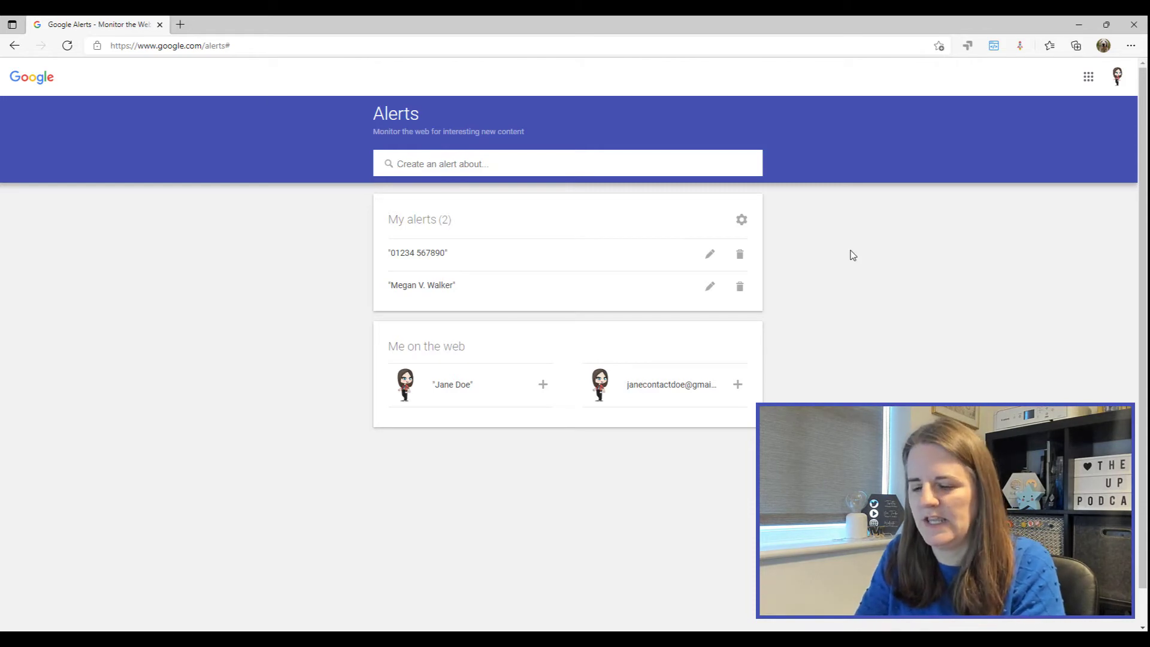
# Step: Enter the quoted website domain as a new alert query and review its preview results
pyautogui.write('"')
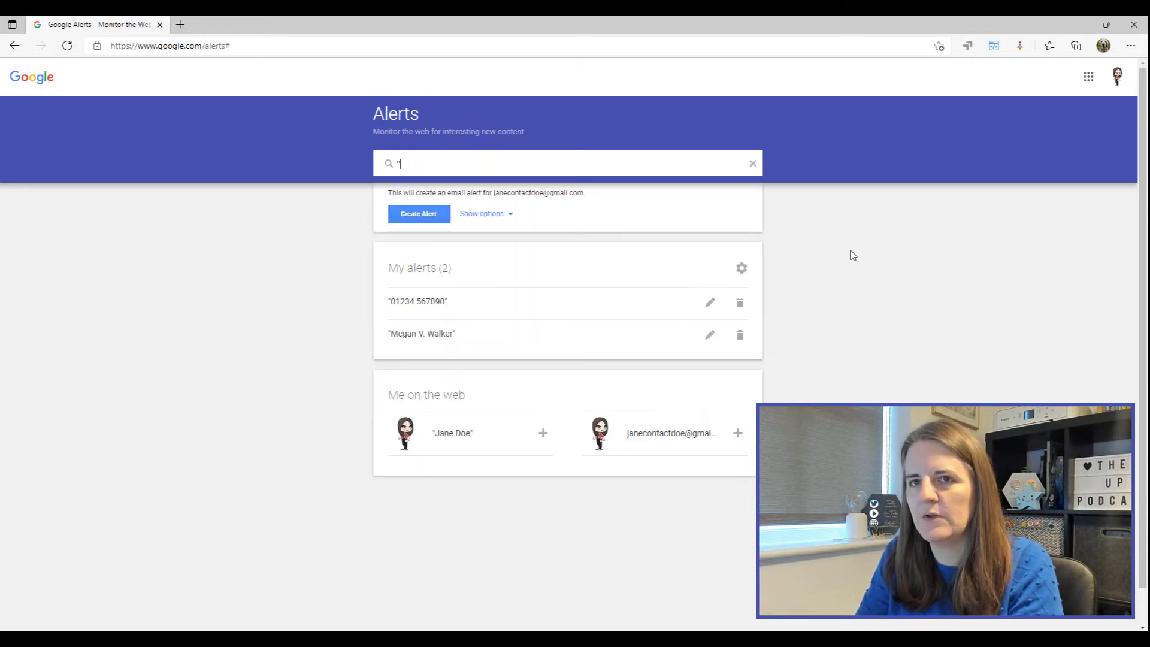
pyautogui.write('meganvwalker.com"')
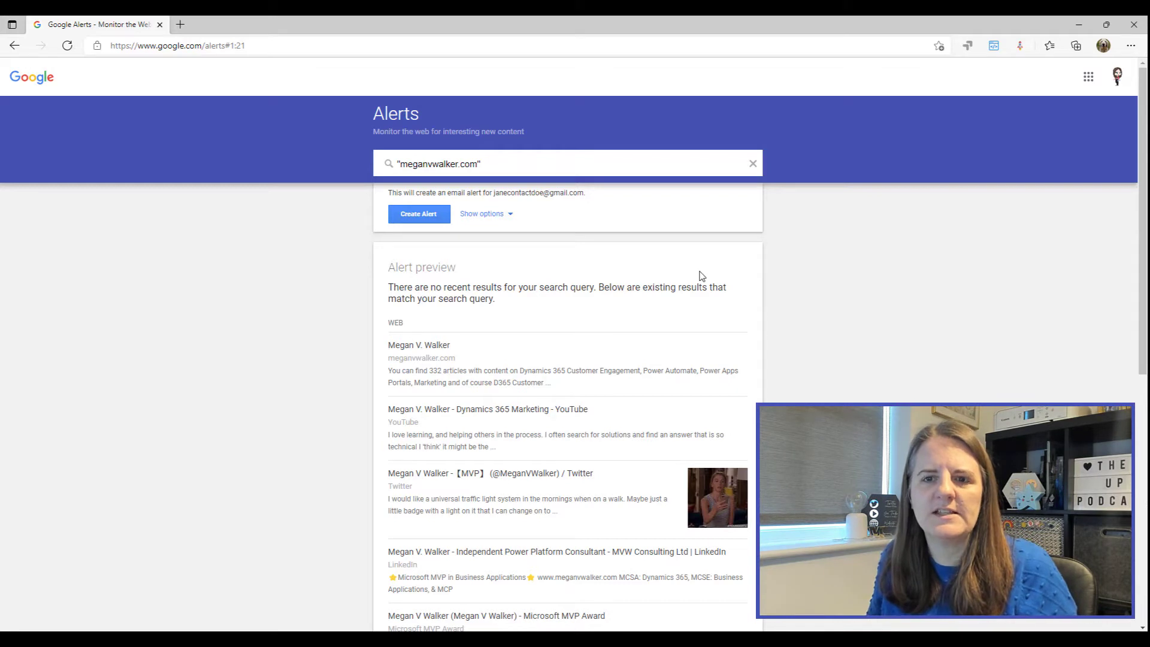
pyautogui.scroll(-7, 697, 276)
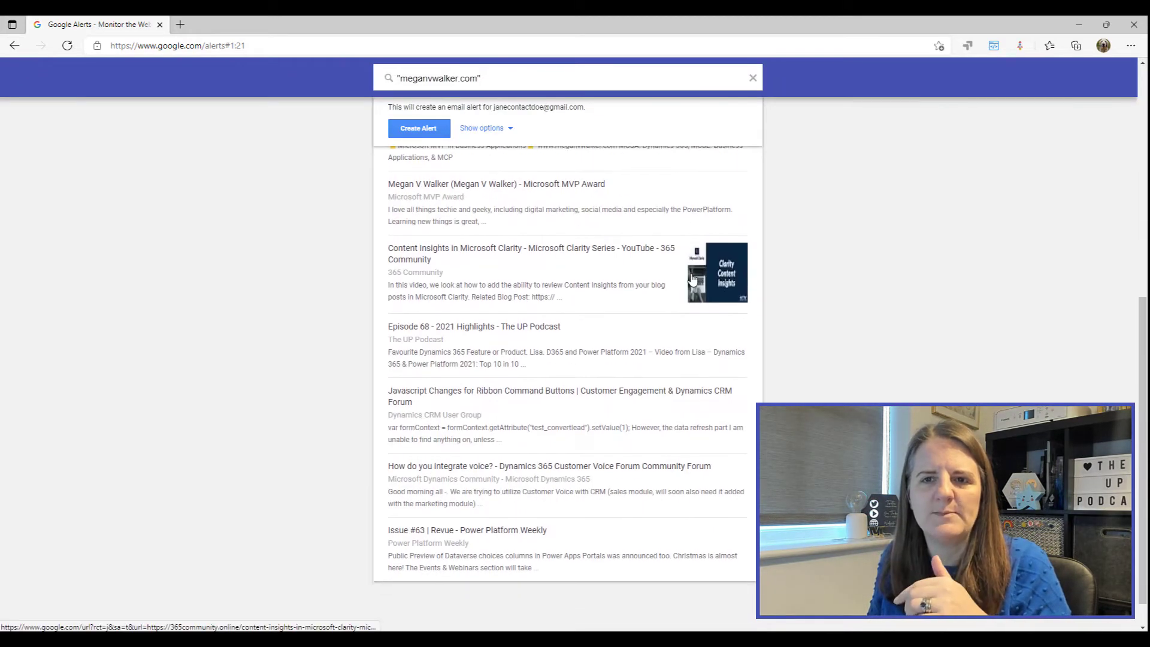
pyautogui.scroll(-1, 692, 278)
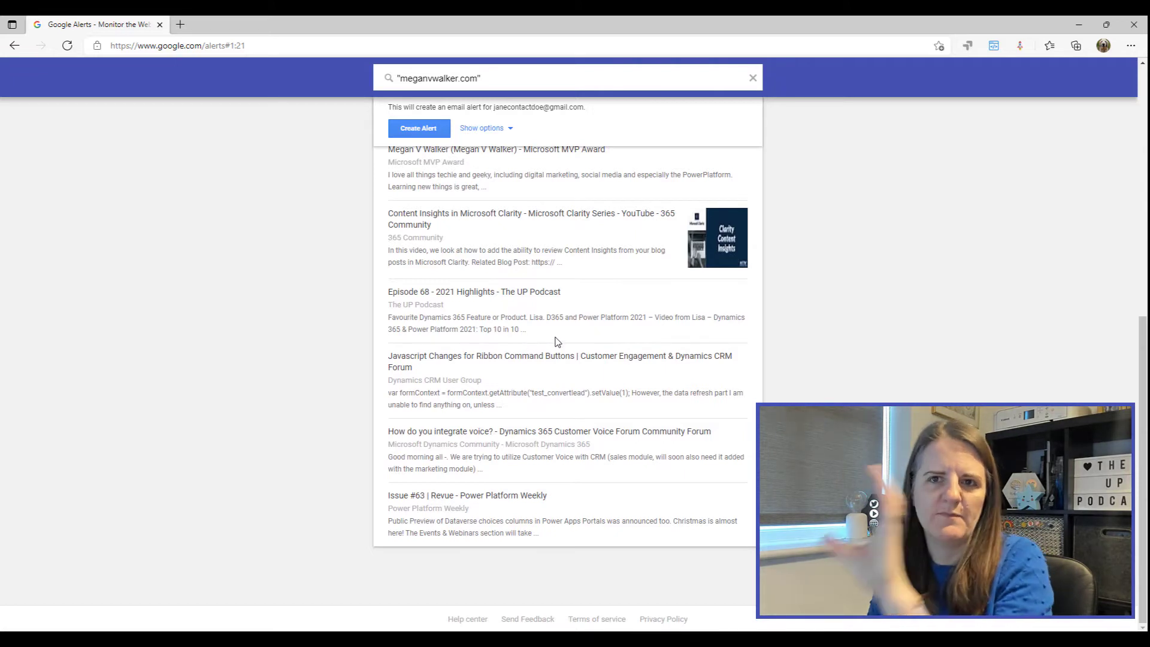
pyautogui.scroll(8, 552, 333)
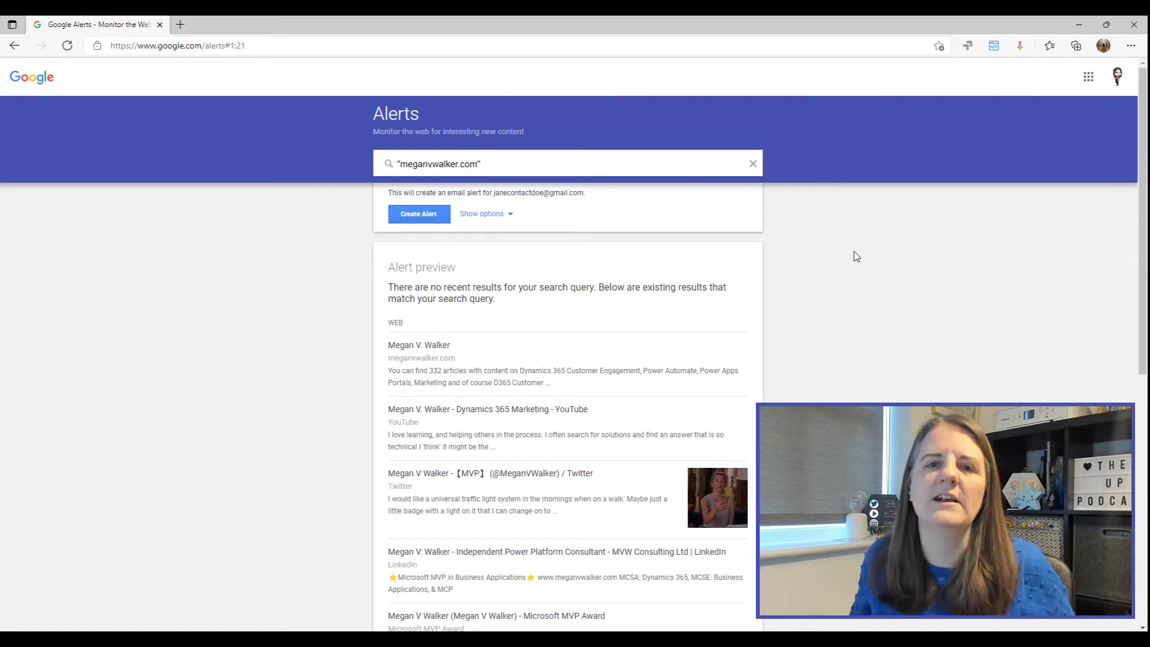
# Step: Create the website-domain alert, bringing My alerts to three
pyautogui.click(415, 214)
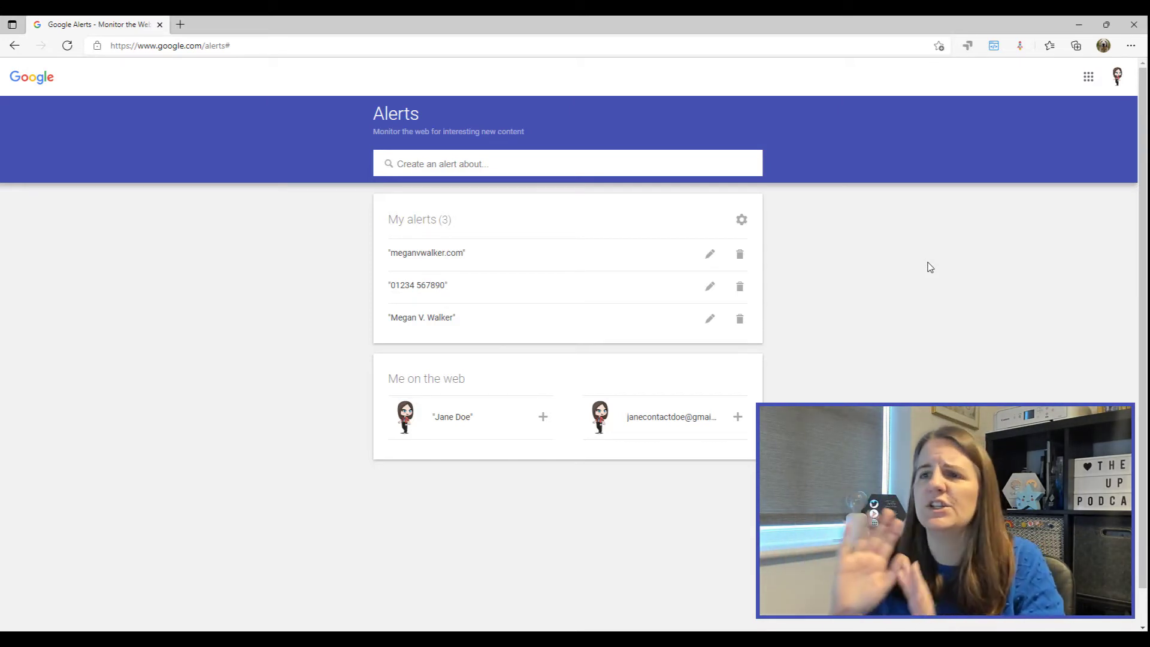
# Step: Enter another person's full name in quotes, correcting a typo, and review the preview
pyautogui.click(468, 161)
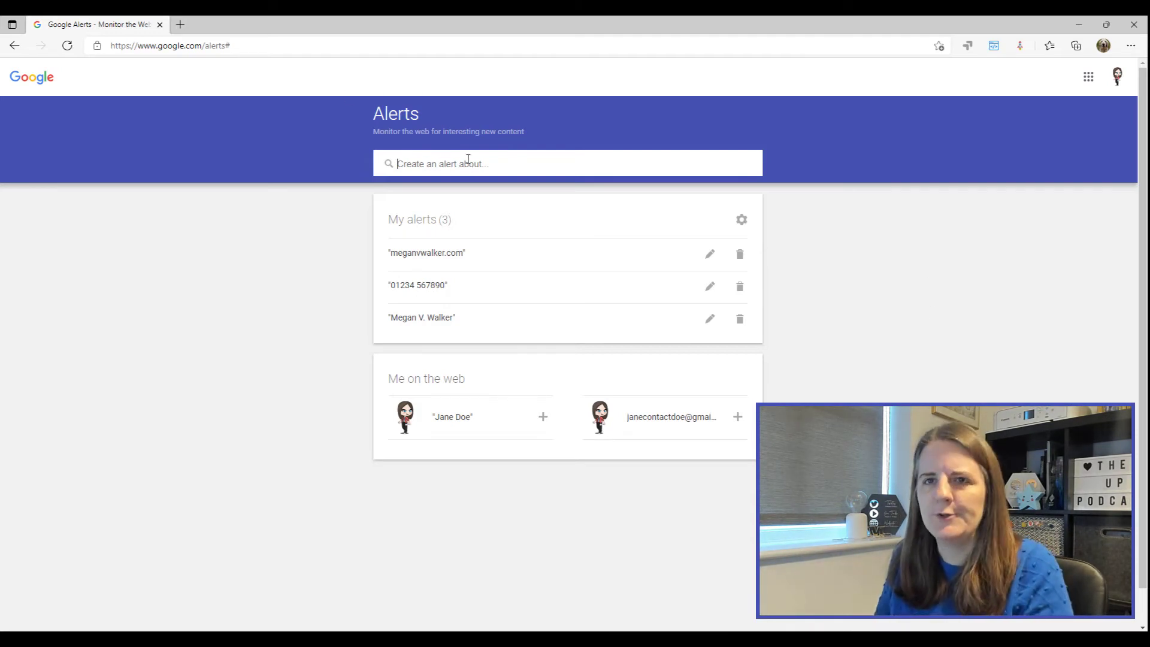
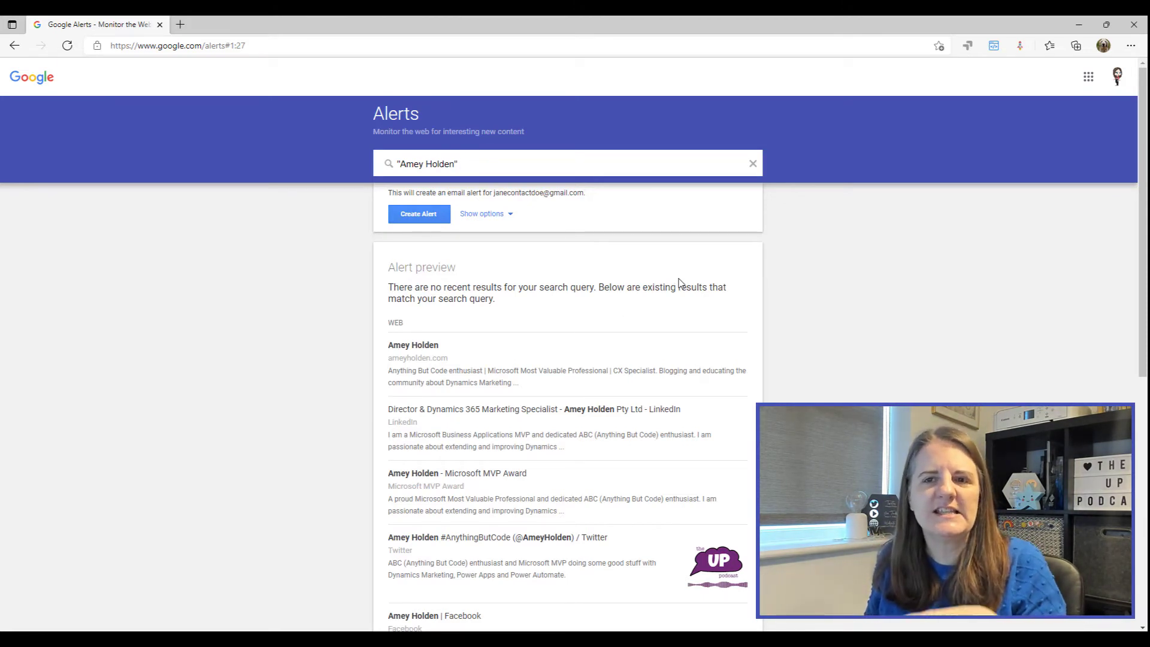
pyautogui.scroll(-8, 680, 284)
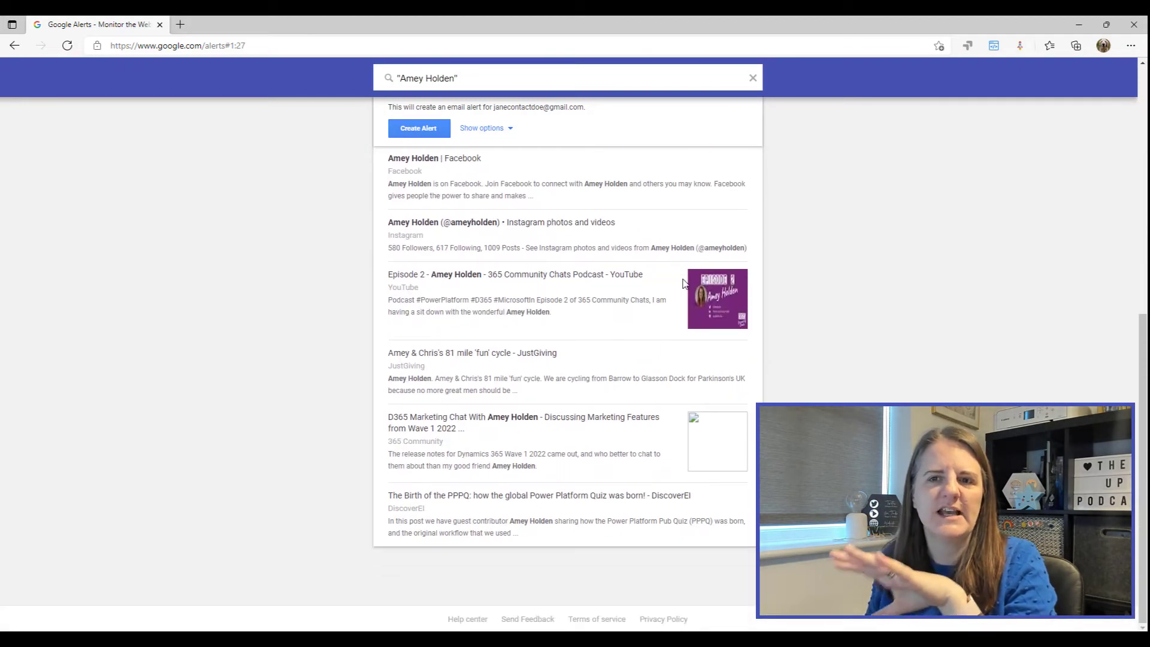
pyautogui.scroll(8, 680, 294)
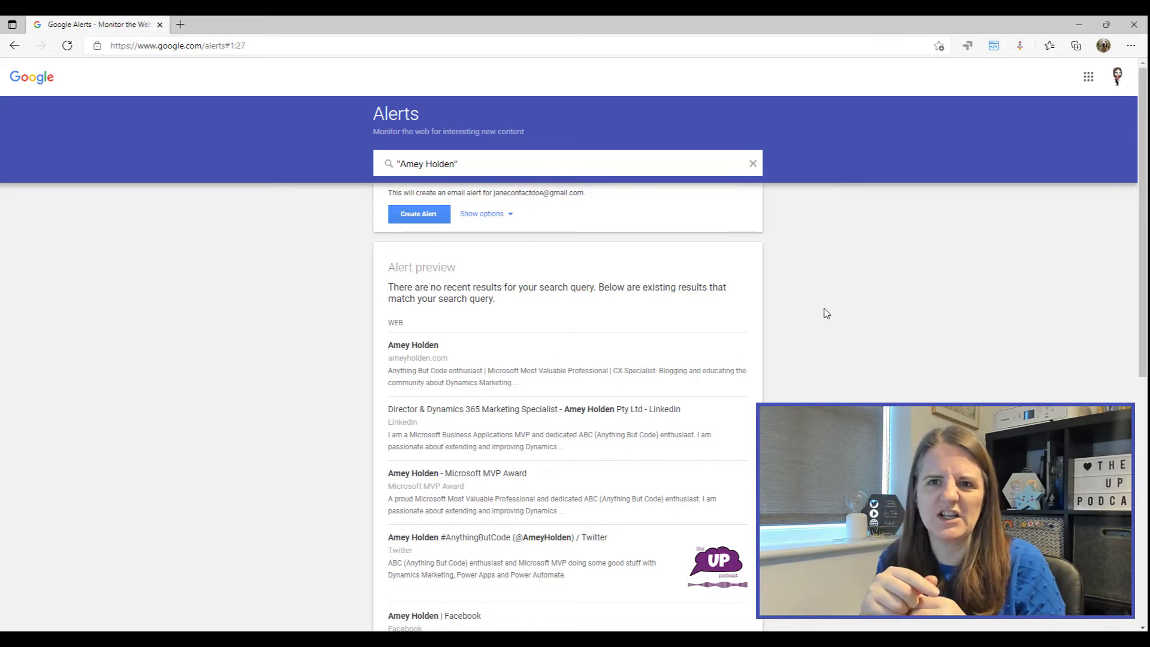
# Step: Set the name alert's options to At most once a week and All results
pyautogui.click(487, 214)
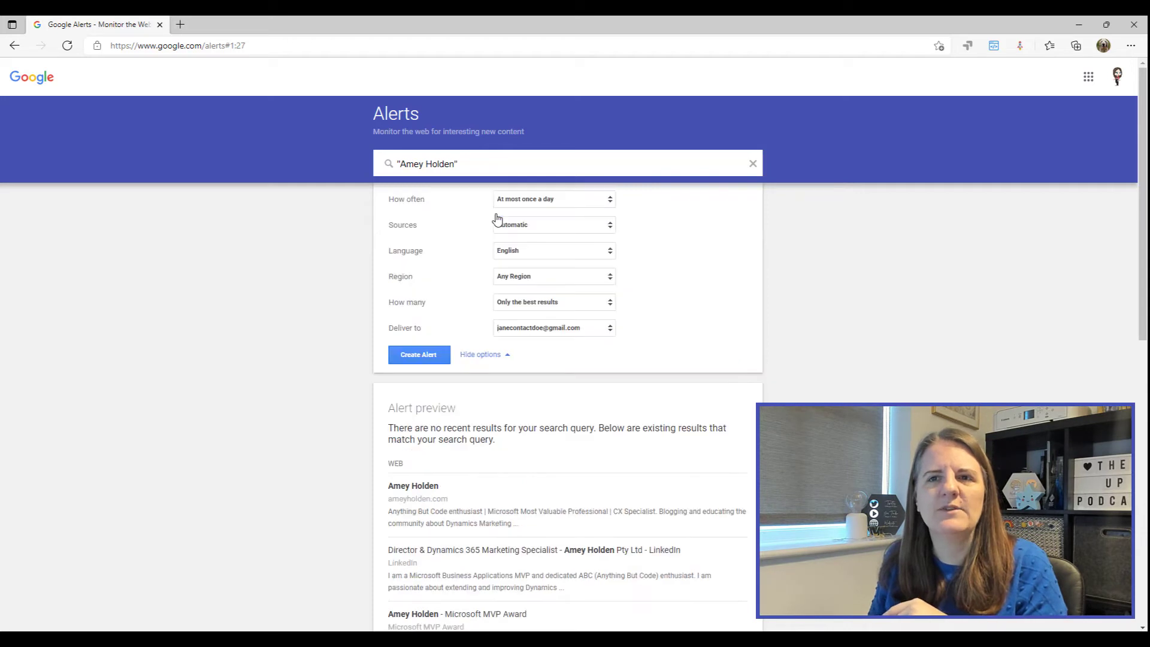
pyautogui.click(593, 202)
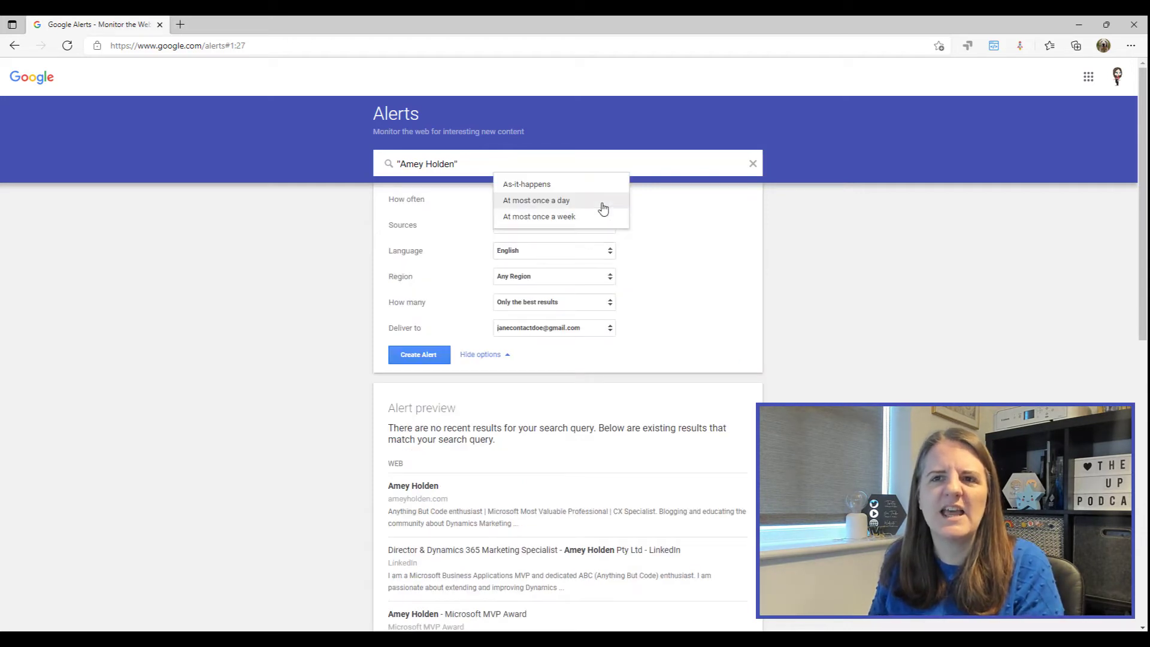
pyautogui.click(699, 229)
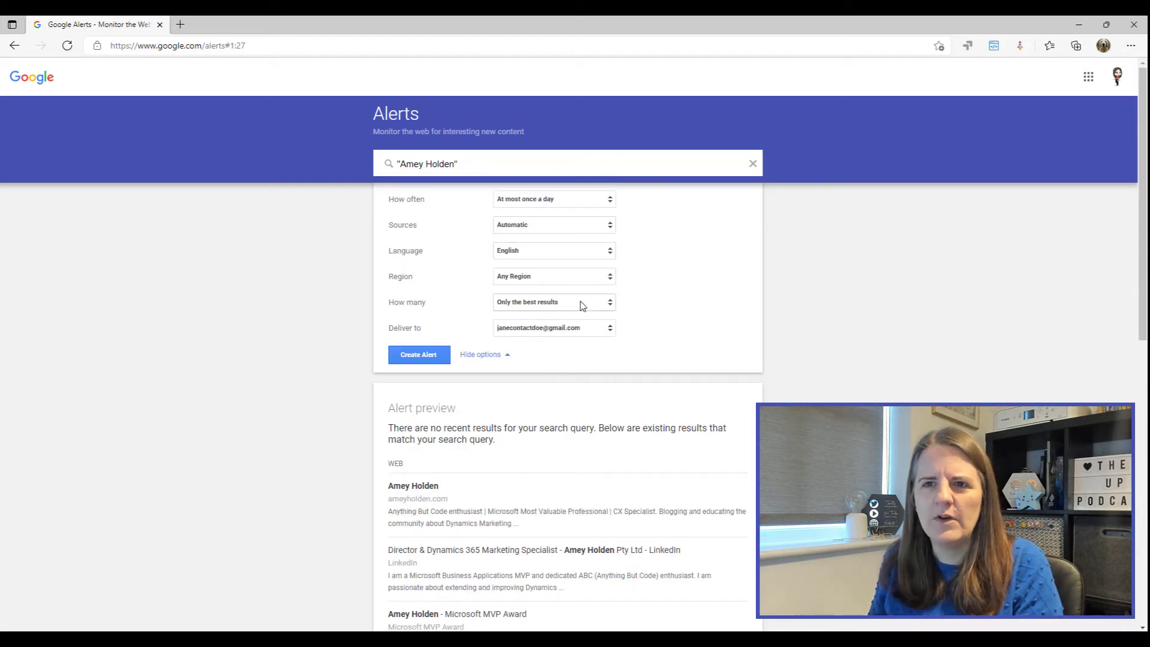
pyautogui.click(592, 203)
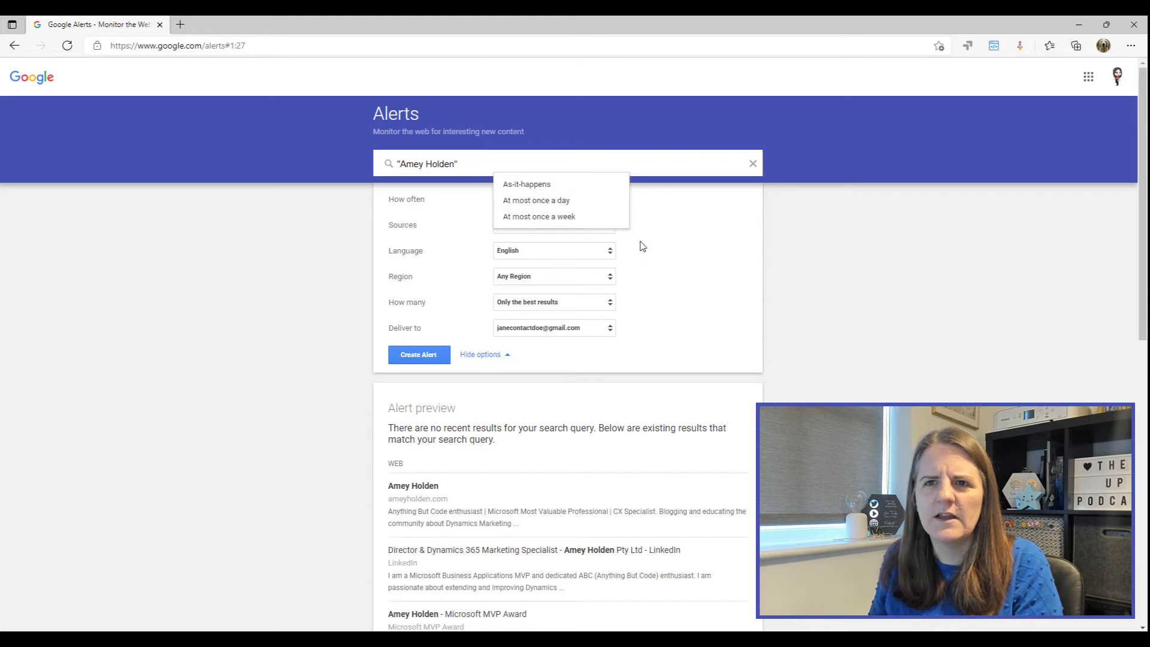
pyautogui.click(572, 219)
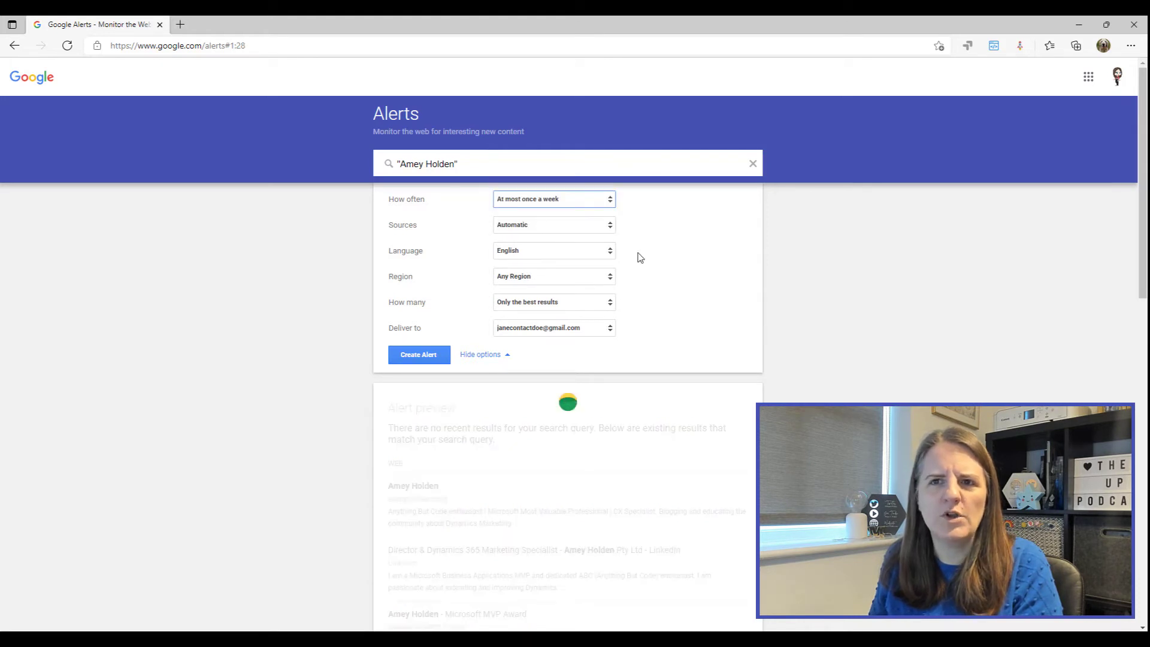
pyautogui.click(602, 306)
pyautogui.click(588, 319)
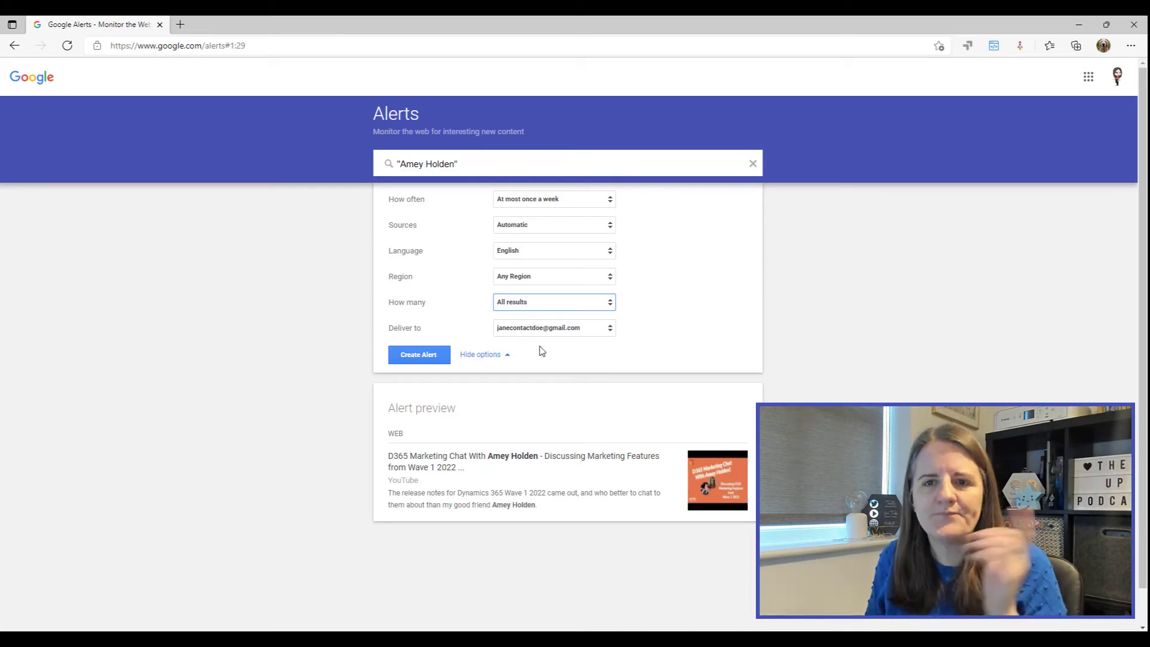
# Step: Save the quoted full-name alert with its chosen settings as the fourth alert
pyautogui.click(410, 359)
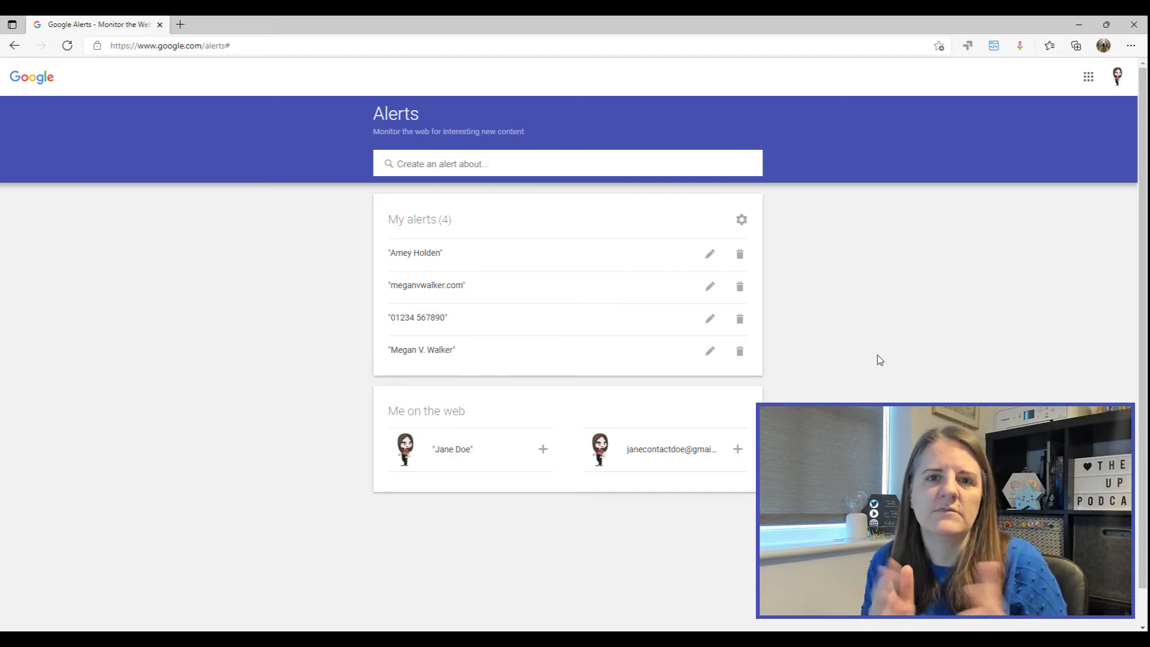
# Step: Enter Real-time Marketing as the alert query, with the opening quotation mark removed
pyautogui.click(494, 157)
pyautogui.write('"')
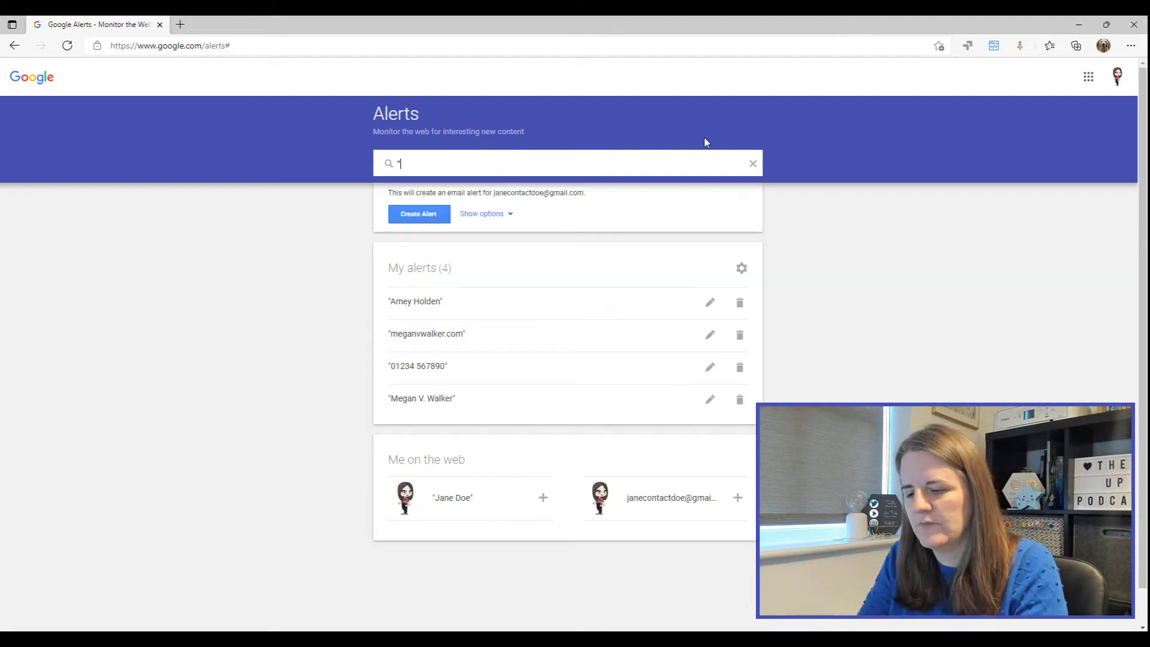
pyautogui.write('Real-time Masr')
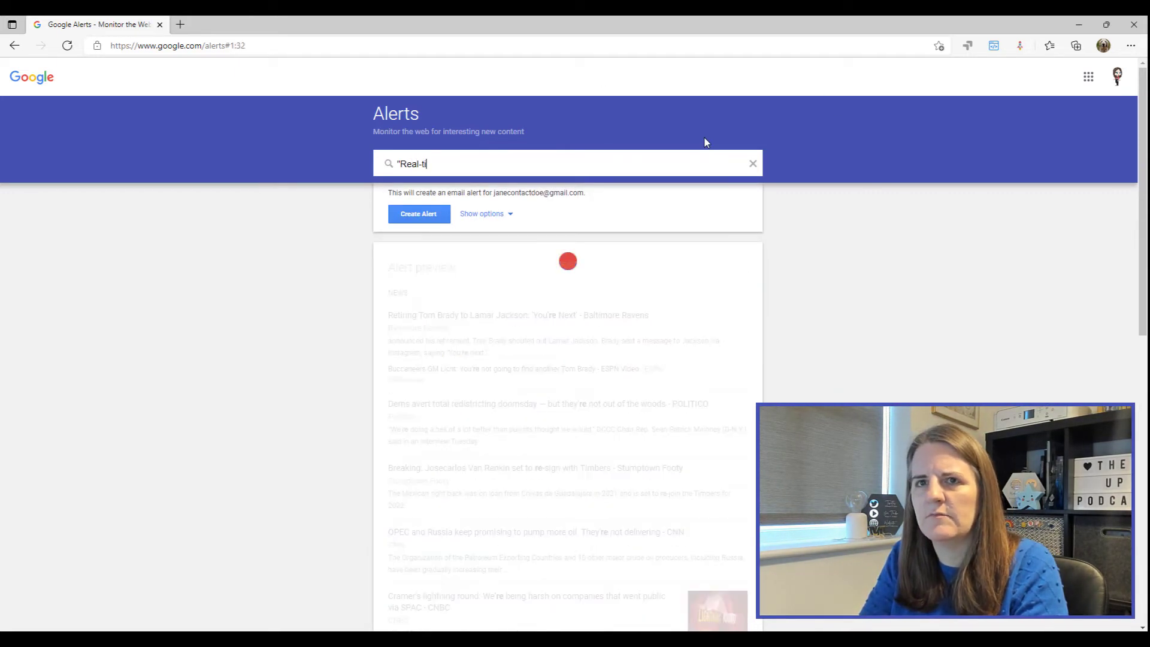
pyautogui.press('BackSpace')
pyautogui.press('BackSpace')
pyautogui.write('rketing"')
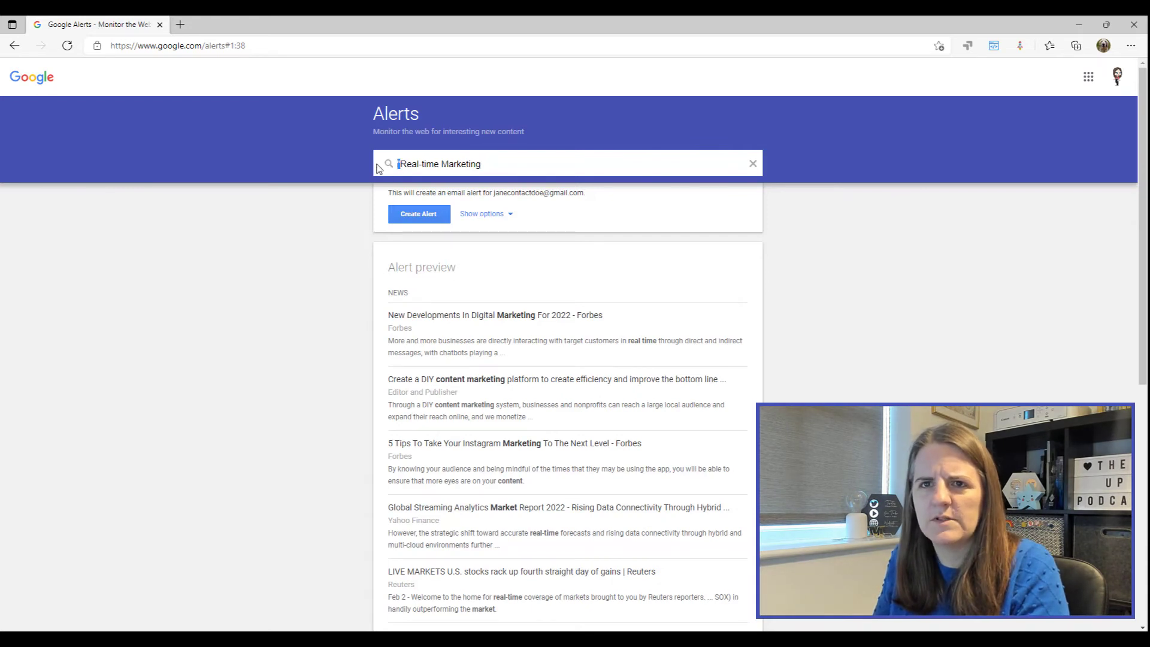
pyautogui.moveTo(378, 170); pyautogui.dragTo(398, 164)
pyautogui.press('BackSpace')
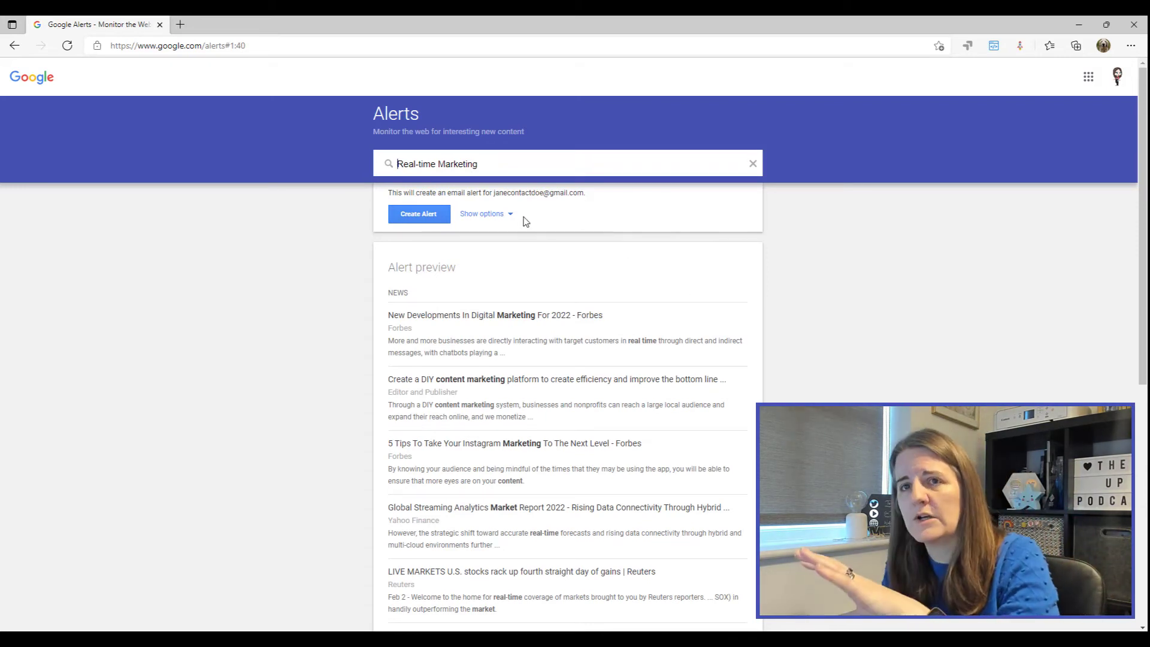
# Step: Replace the query with "D365 Marketing" AND "Microsoft" and review its preview matches
pyautogui.tripleClick(487, 166)
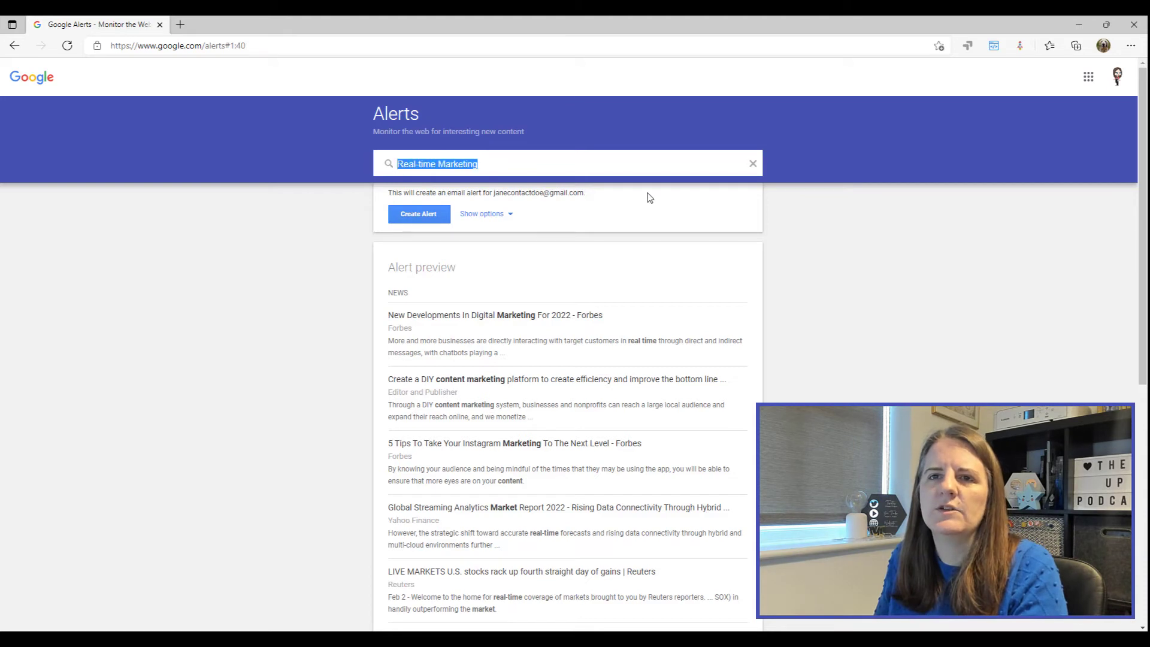
pyautogui.write('D36')
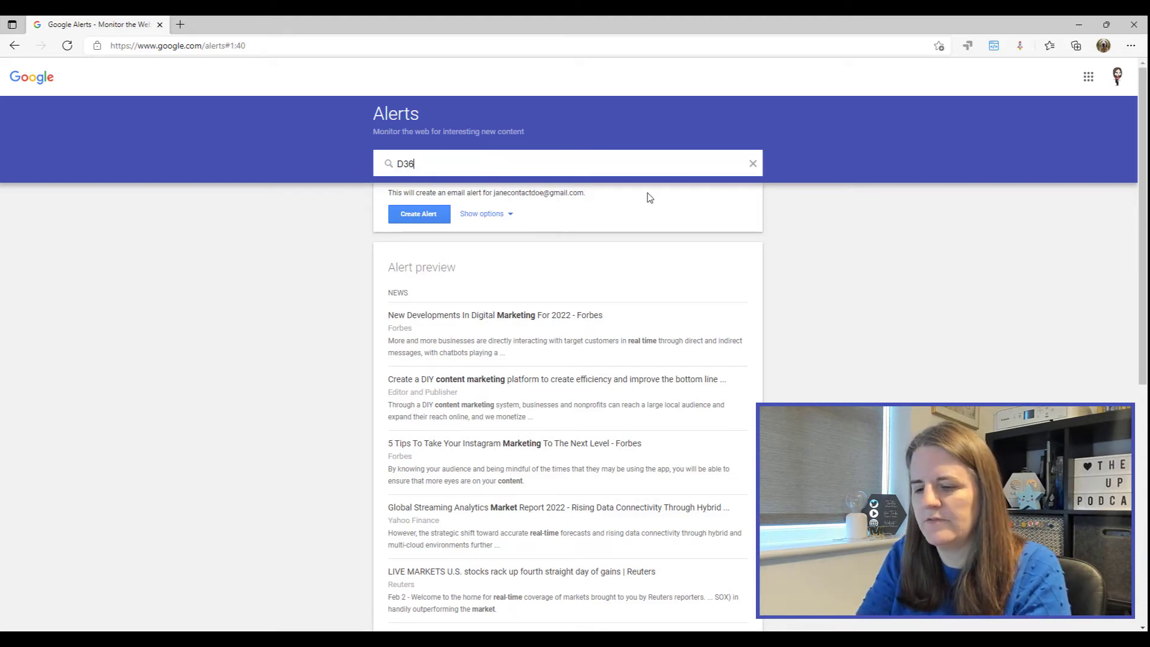
pyautogui.write('5 Marke')
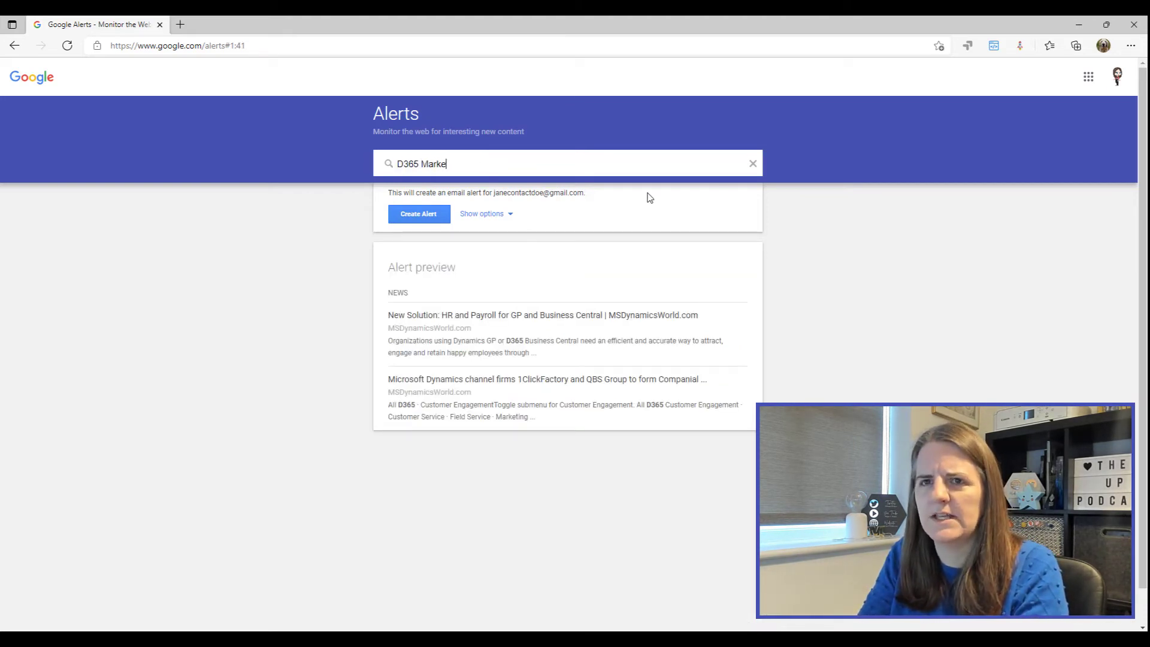
pyautogui.write('ting"')
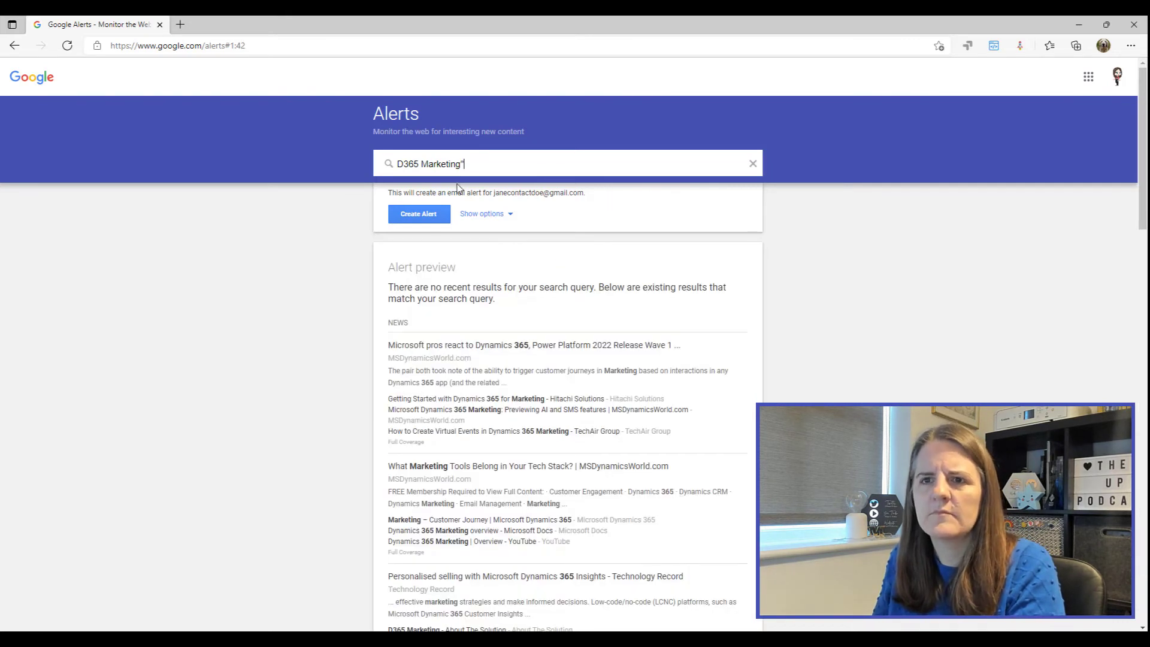
pyautogui.write('"')
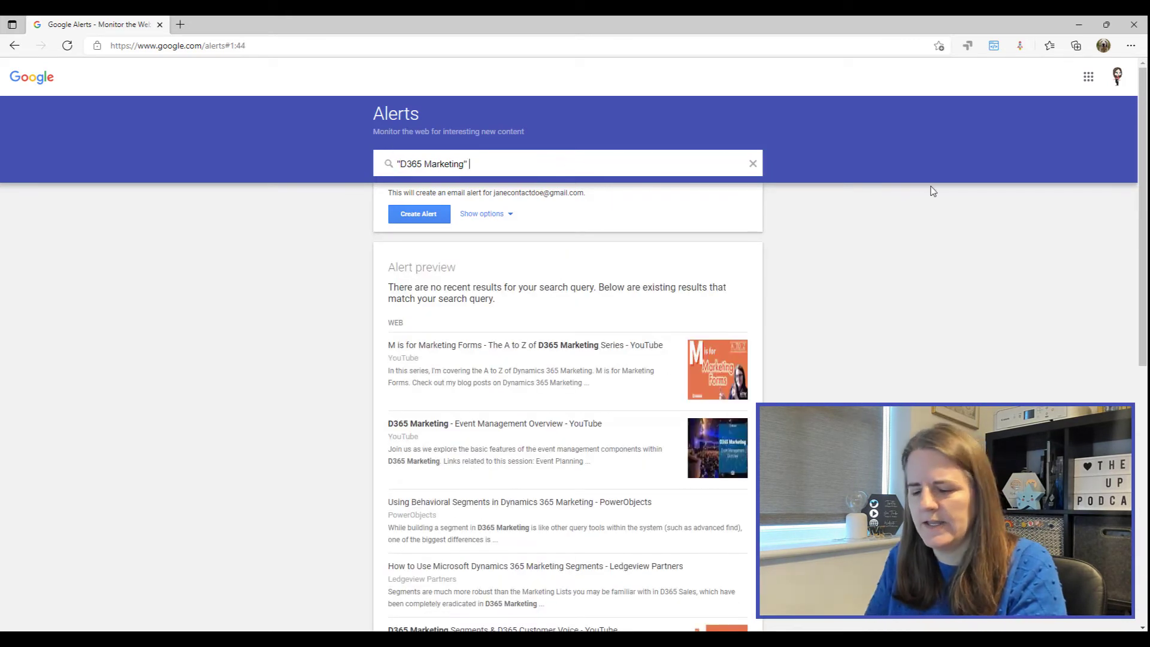
pyautogui.write(' AND £')
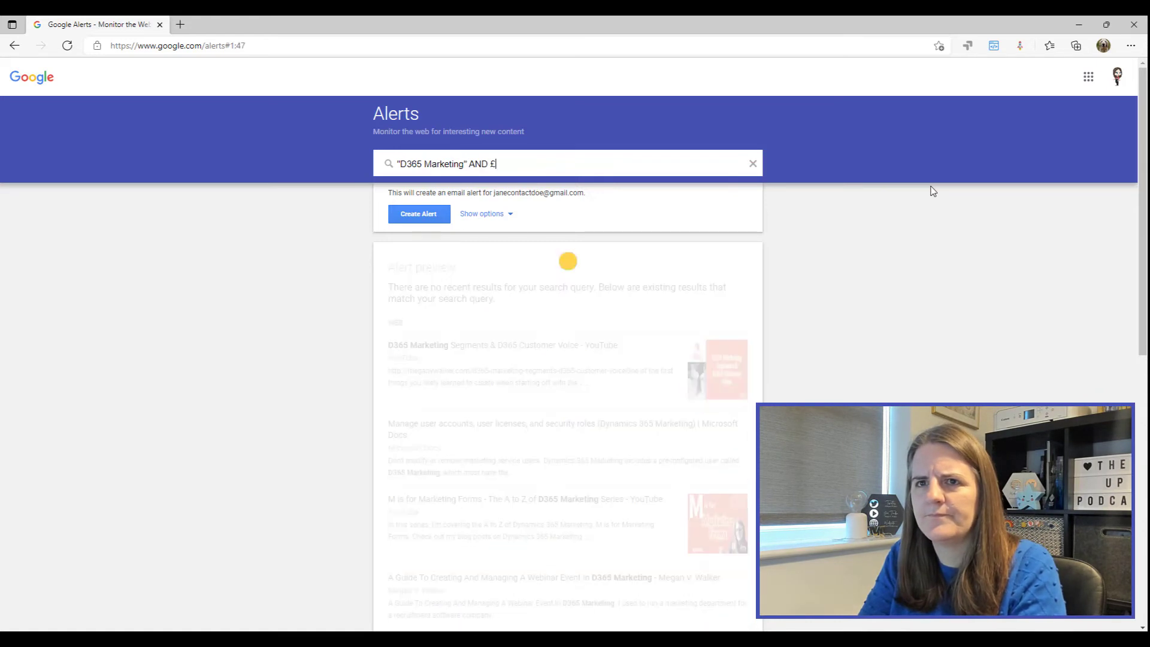
pyautogui.press('BackSpace')
pyautogui.write('"Microsof')
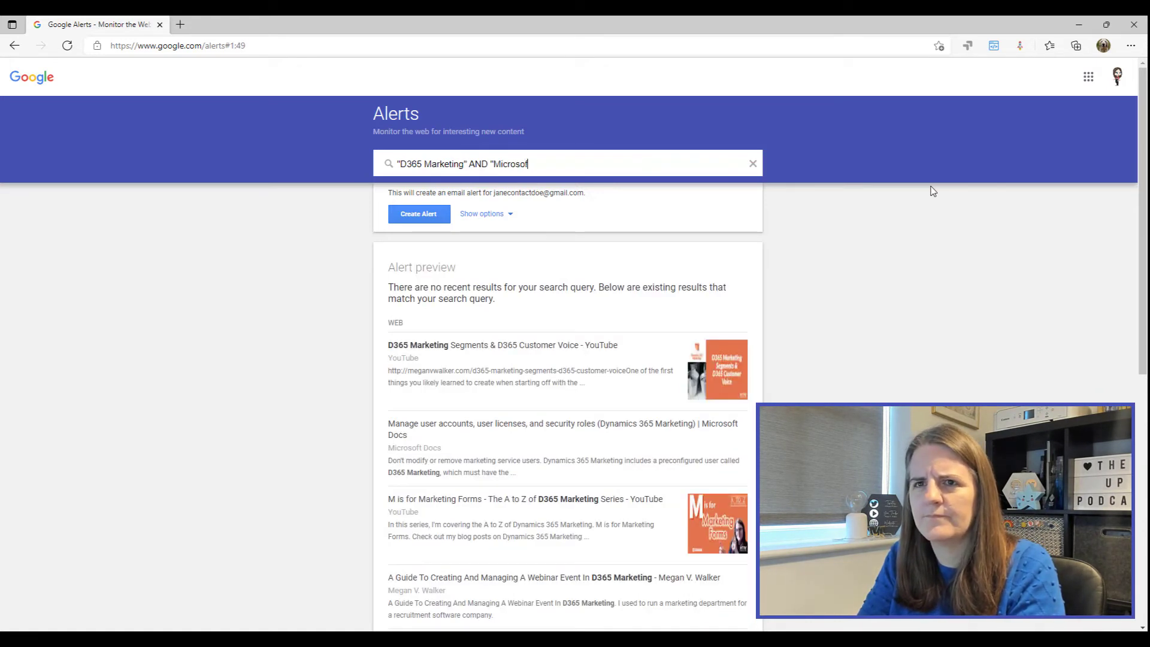
pyautogui.write('t"')
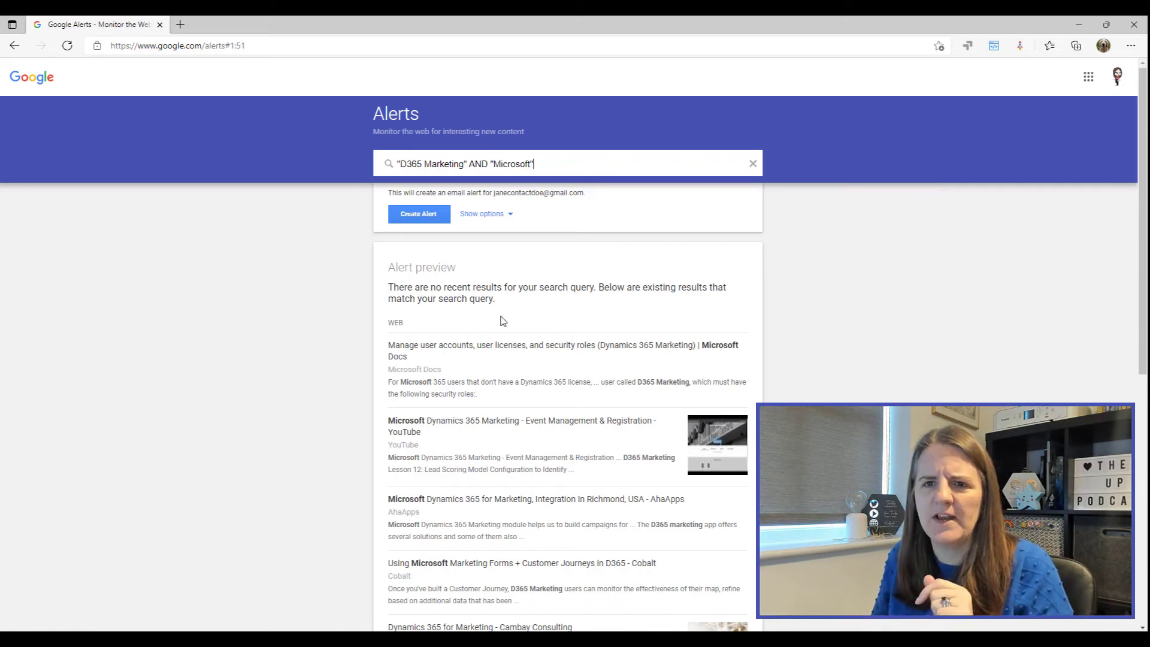
pyautogui.scroll(-3, 535, 335)
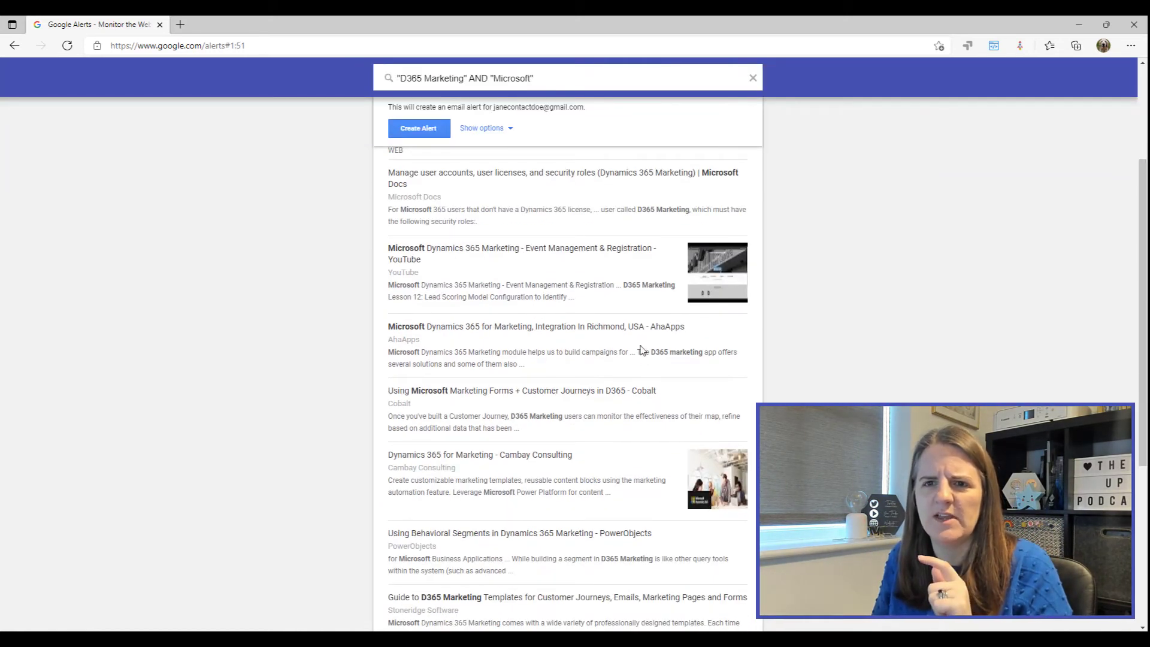
pyautogui.scroll(-2, 609, 318)
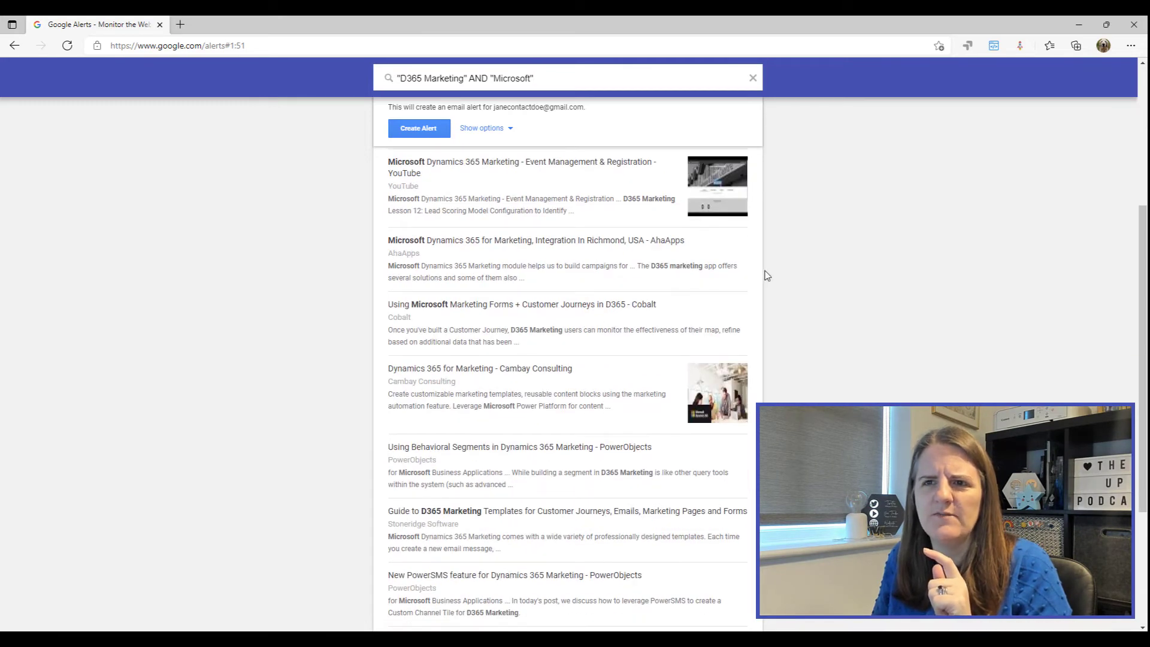
pyautogui.scroll(-4, 509, 323)
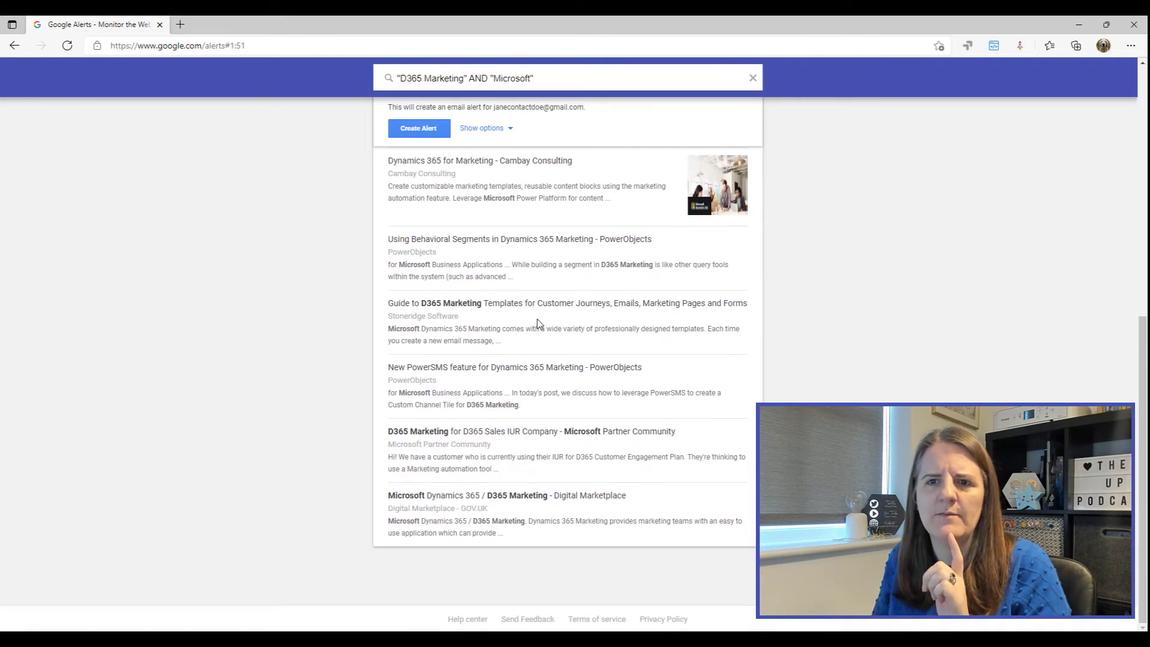
pyautogui.scroll(3, 557, 320)
pyautogui.scroll(5, 577, 317)
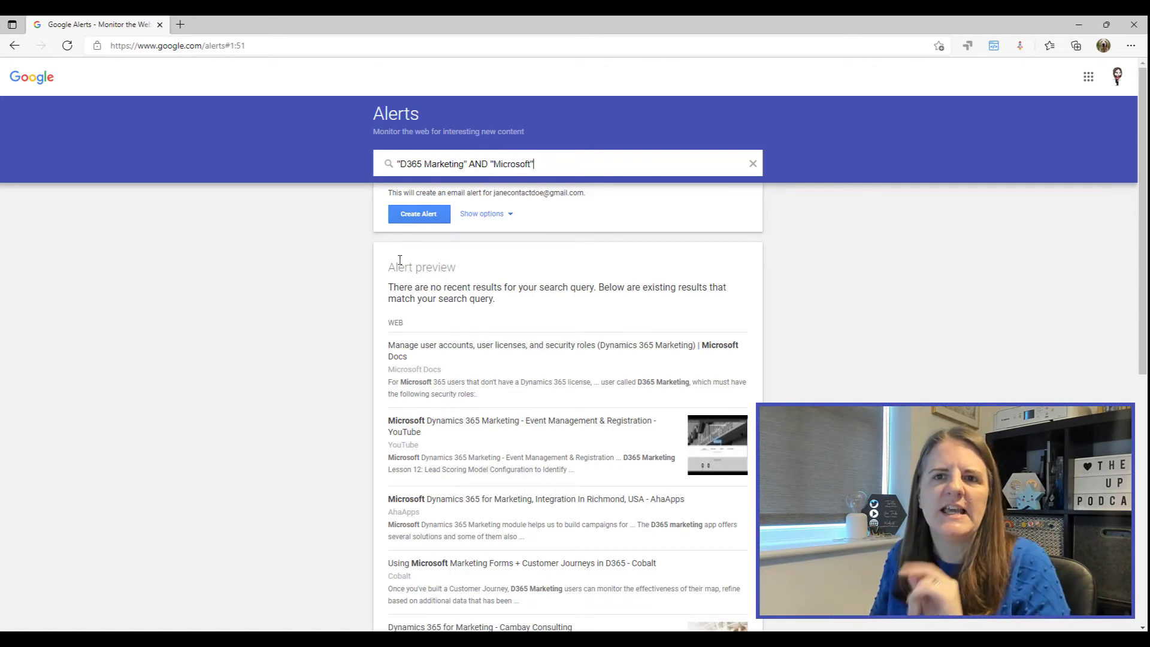
# Step: Save the "D365 Marketing" AND "Microsoft" alert as the fifth alert
pyautogui.click(418, 214)
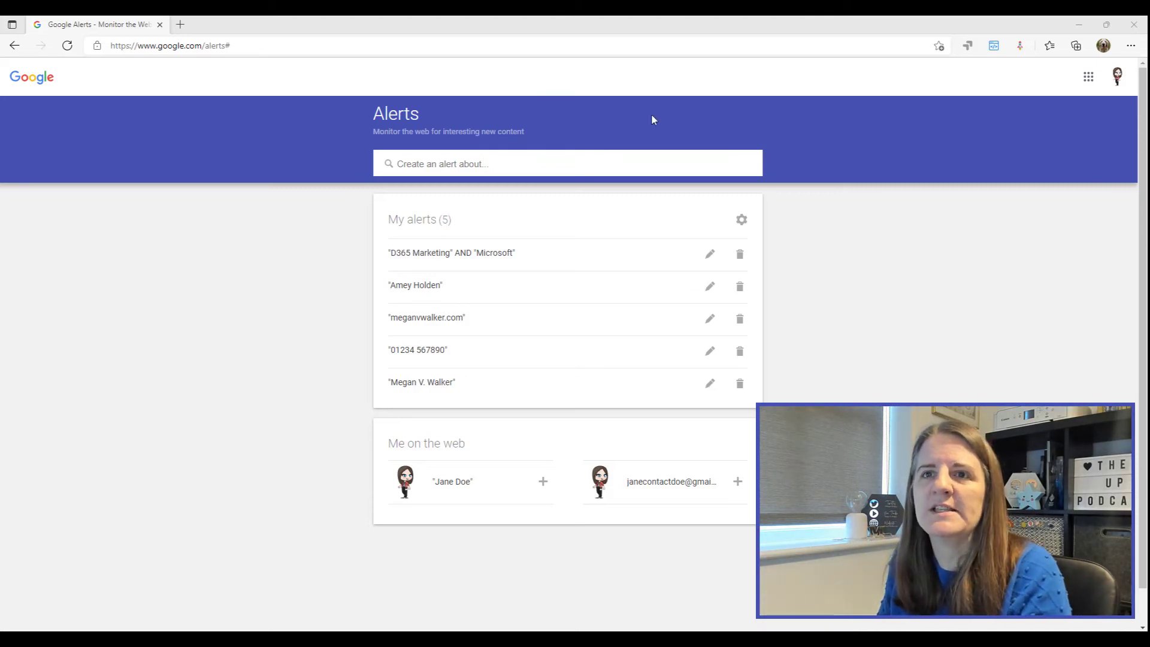
# Step: Draft an alert for the e-mail address in quotation marks and review its preview results
pyautogui.click(496, 160)
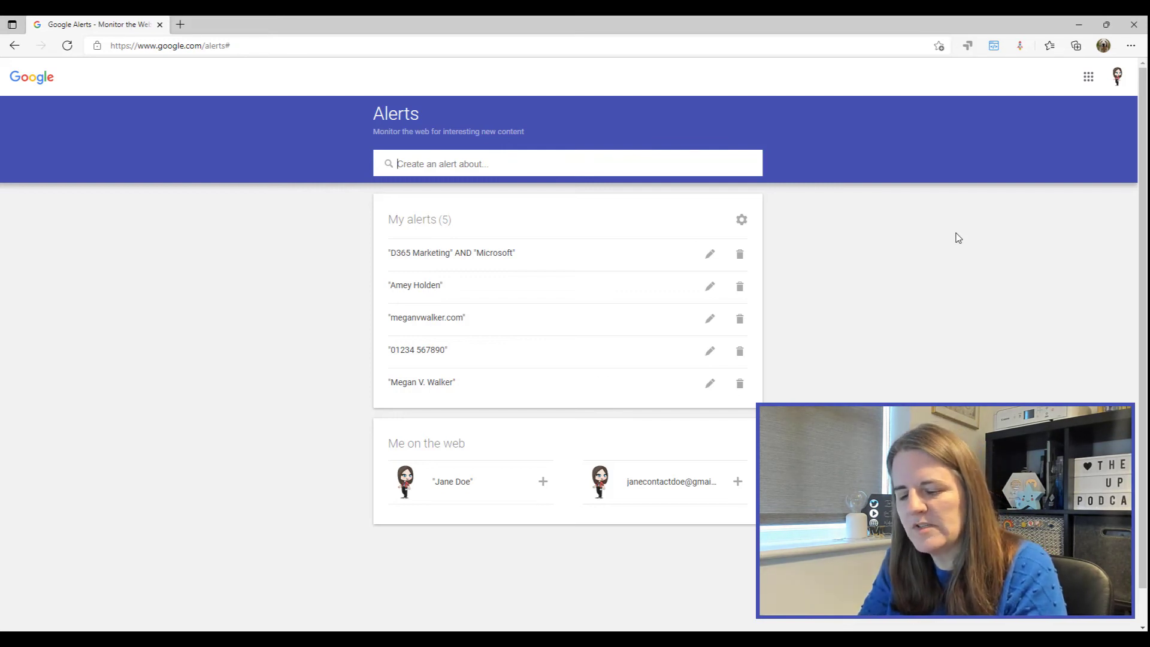
pyautogui.write('"')
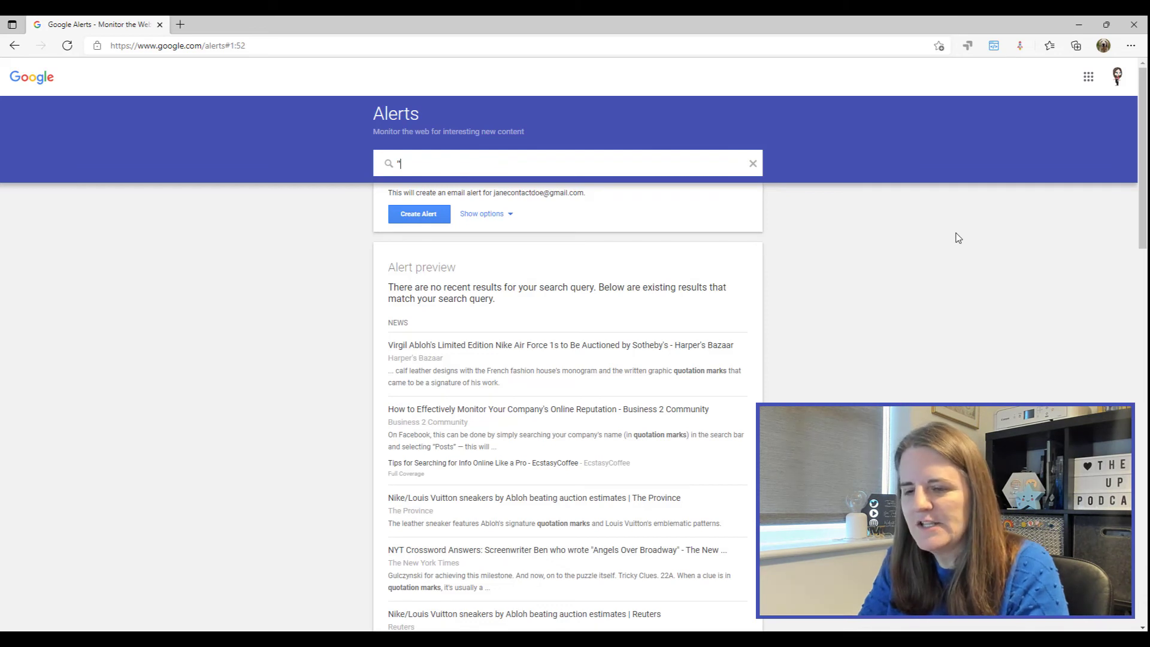
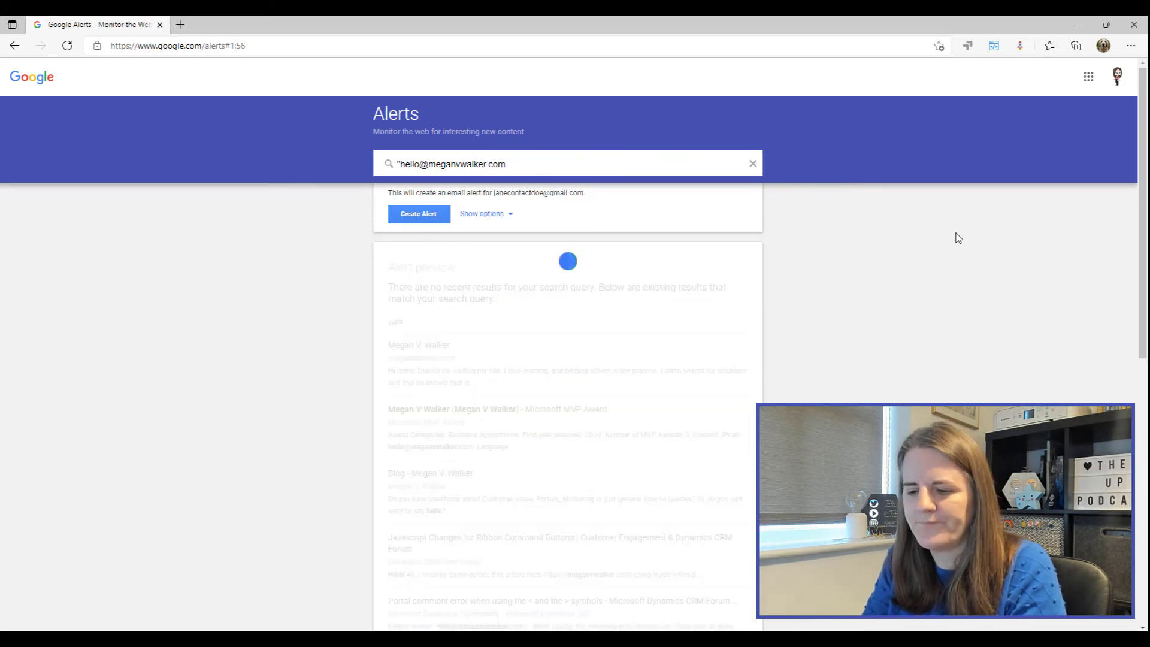
pyautogui.write('"')
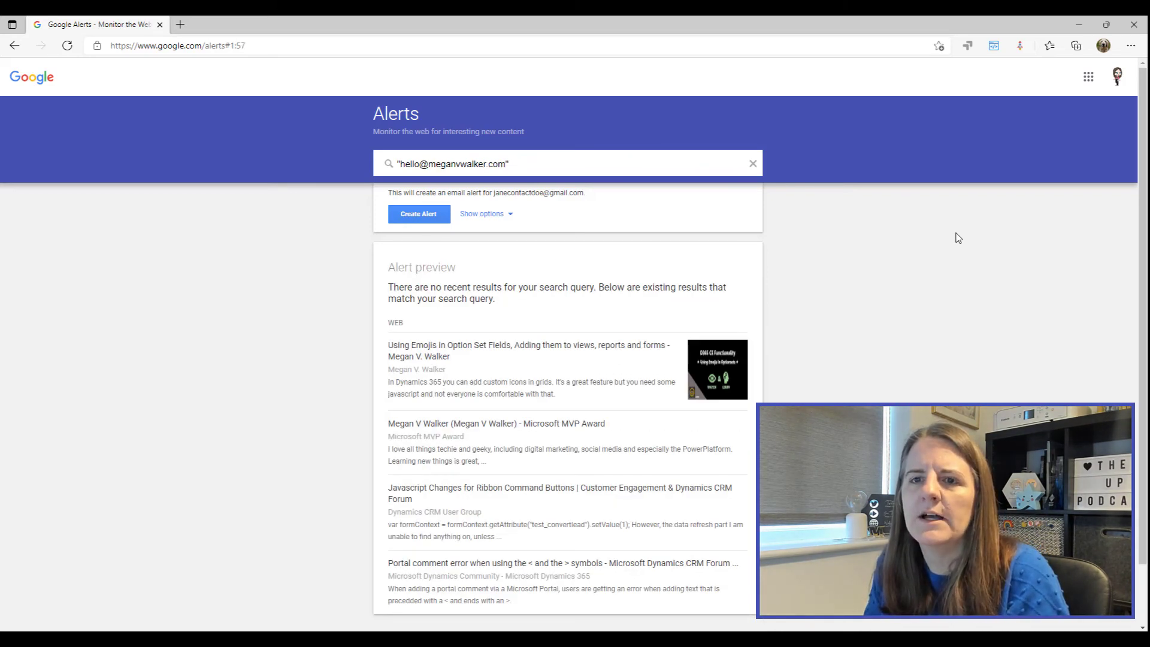
pyautogui.scroll(-1, 697, 308)
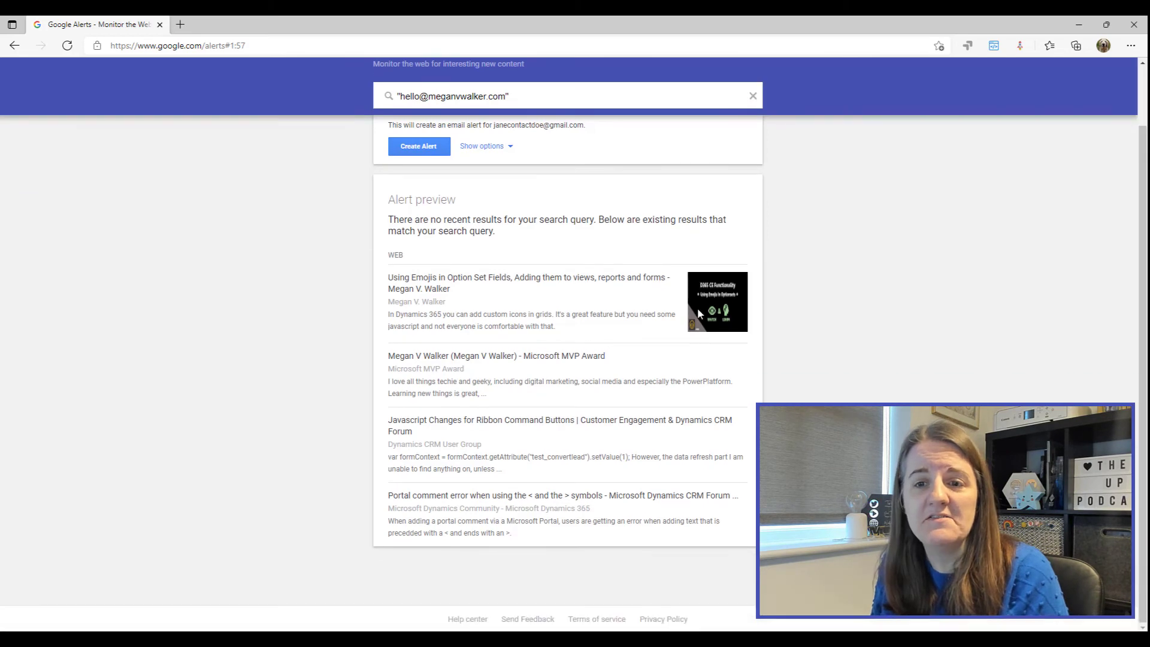
pyautogui.scroll(1, 749, 302)
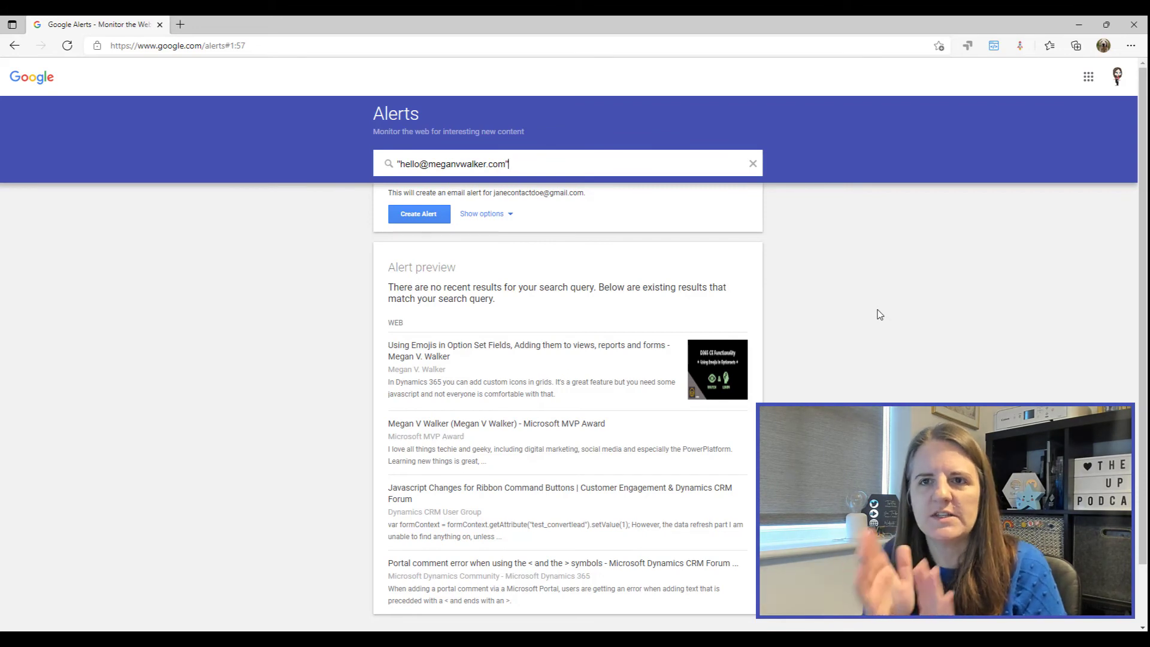
# Step: Save the quoted e-mail address alert as the sixth alert
pyautogui.click(401, 213)
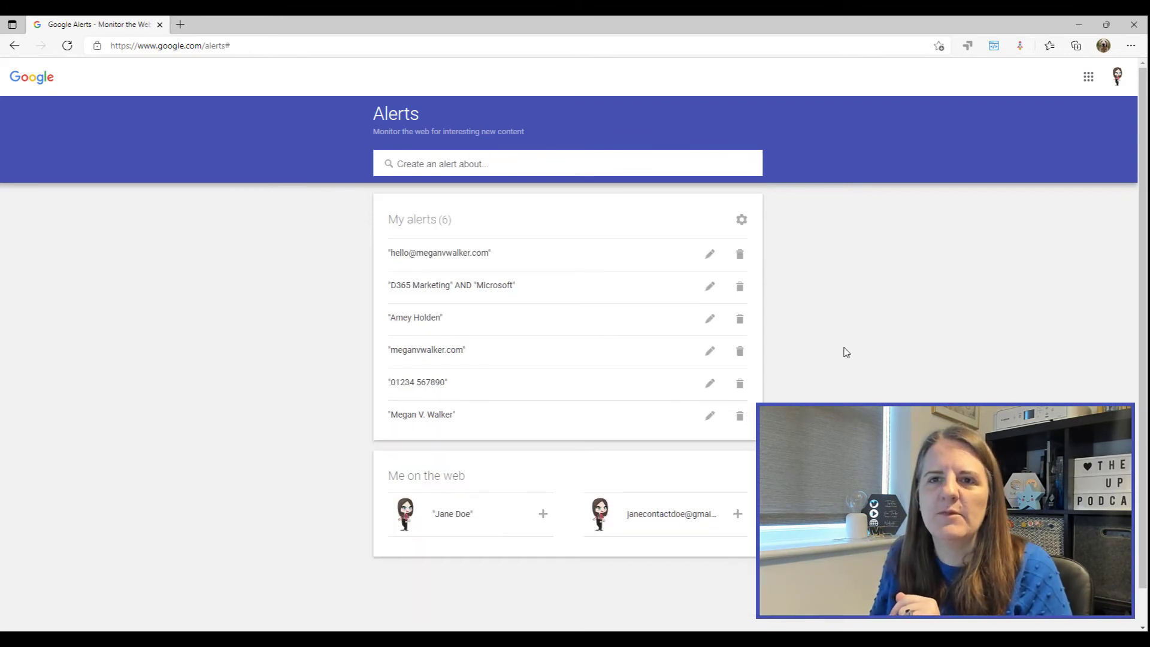